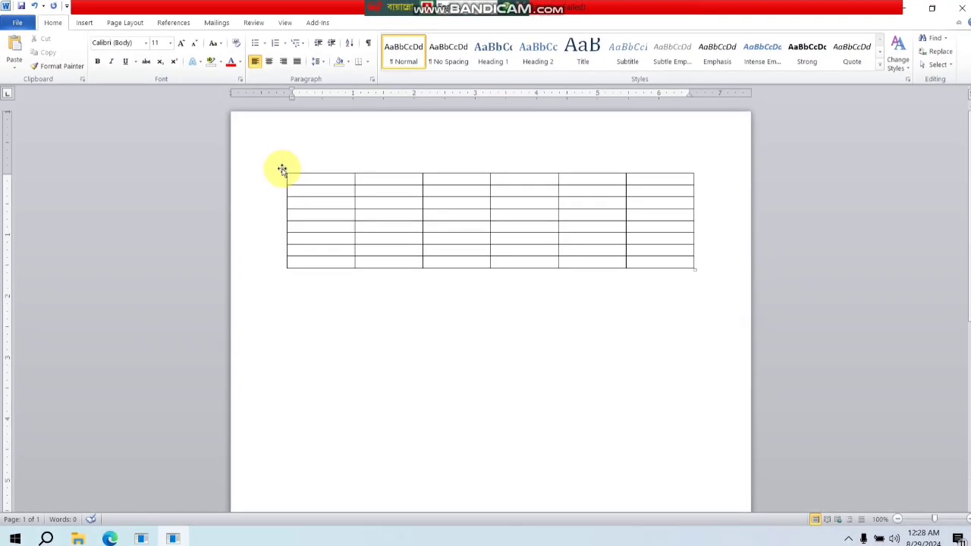
click(281, 168)
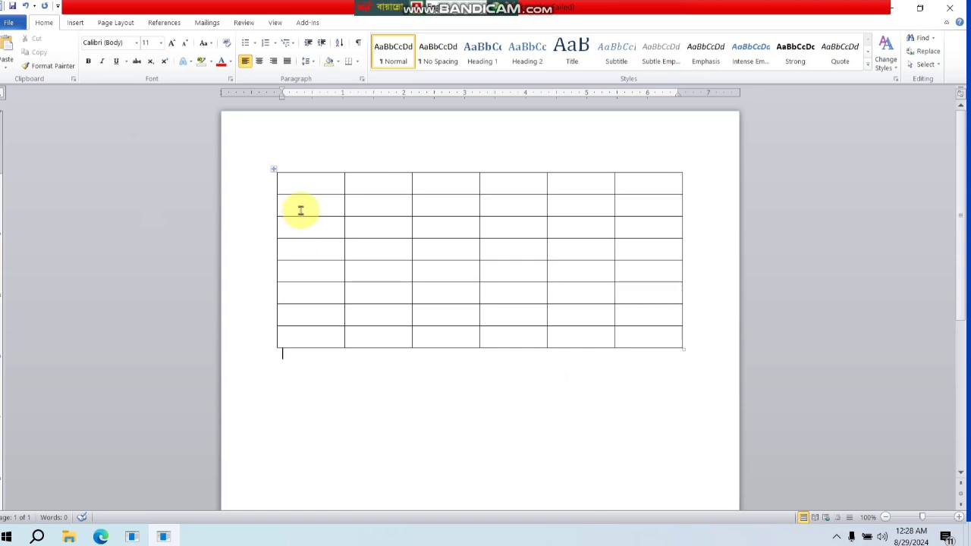
drag(279, 184, 419, 192)
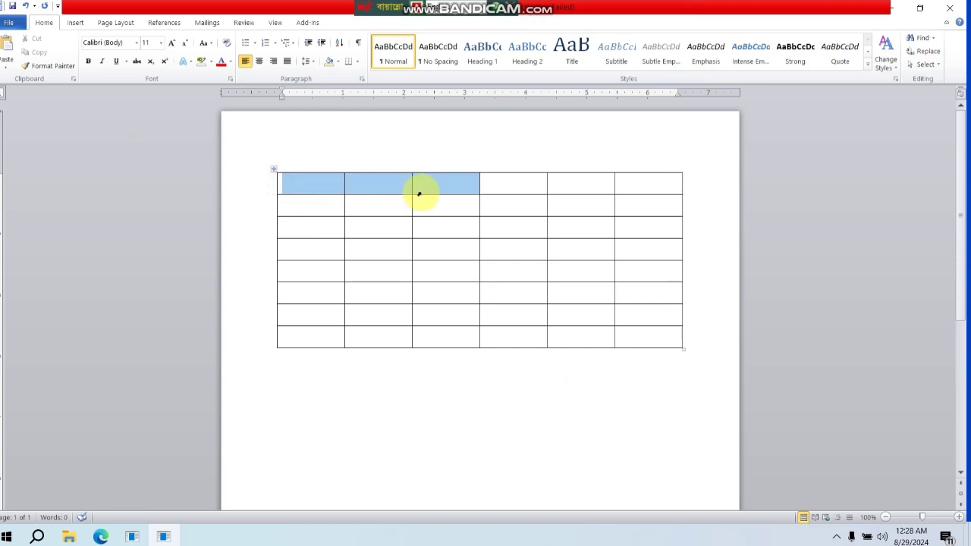
drag(418, 193, 568, 204)
drag(569, 204, 639, 277)
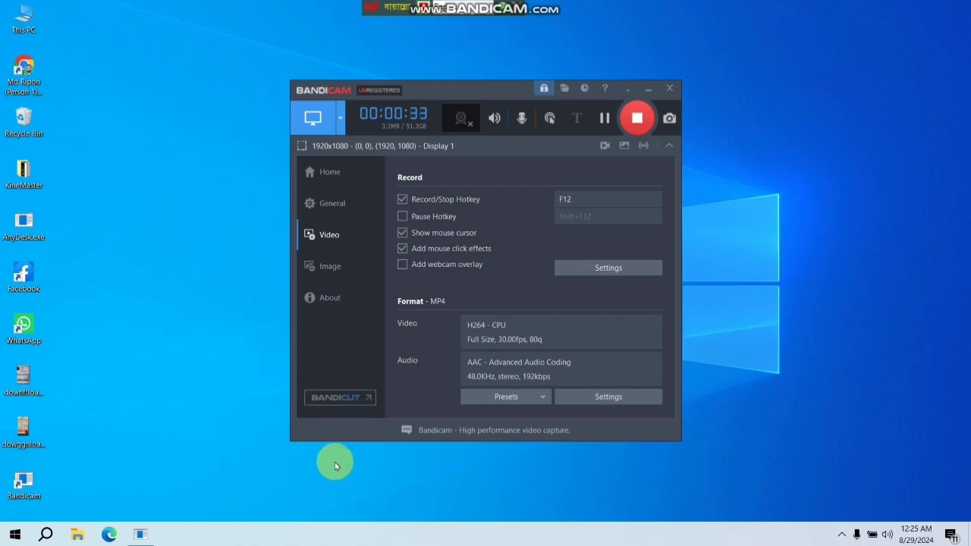
- Launch Microsoft Word 2010 and start in its blank document
click(15, 535)
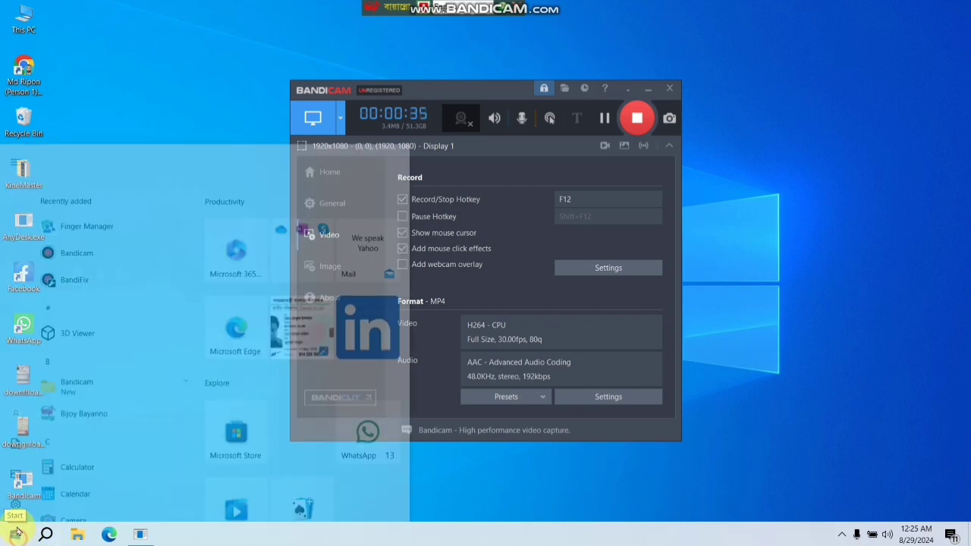
scroll(136, 410, down, 8)
scroll(149, 447, down, 1)
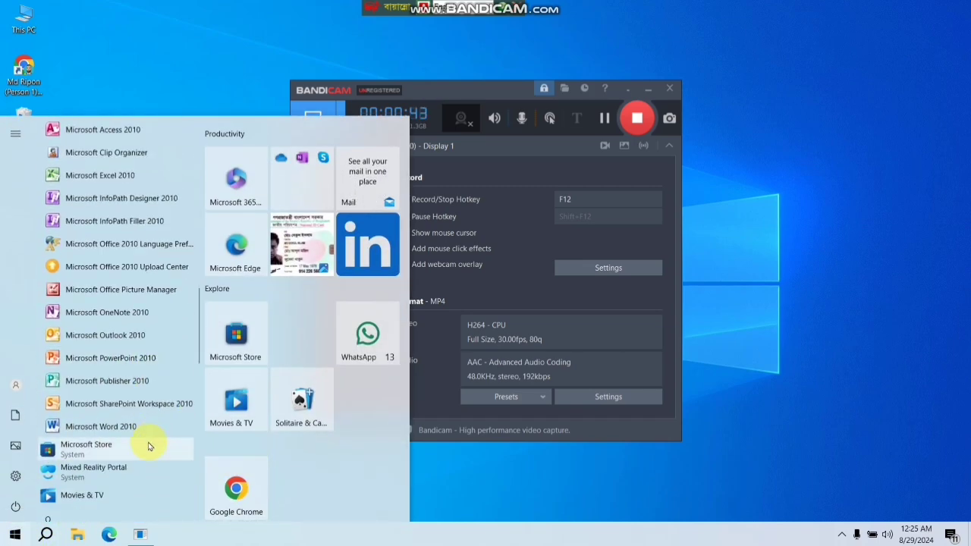
click(147, 425)
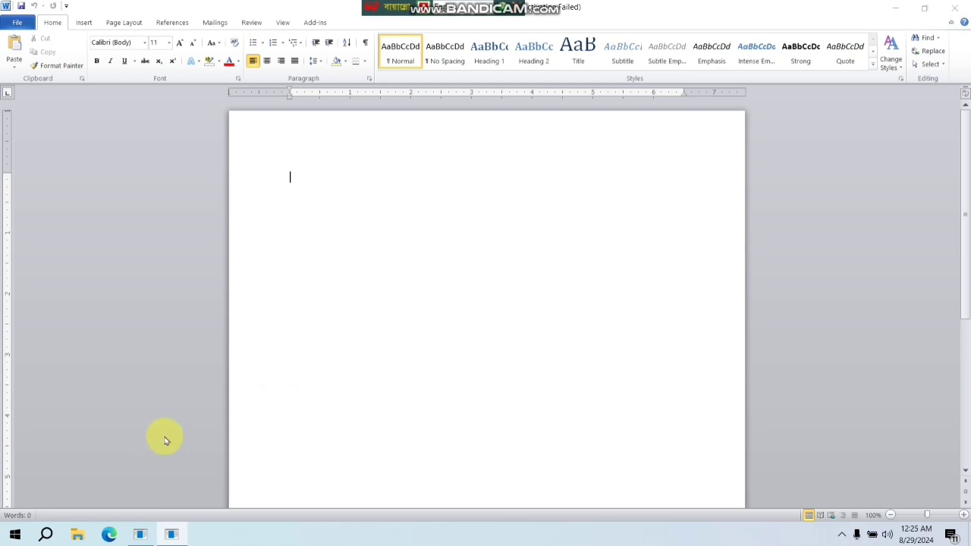
click(611, 383)
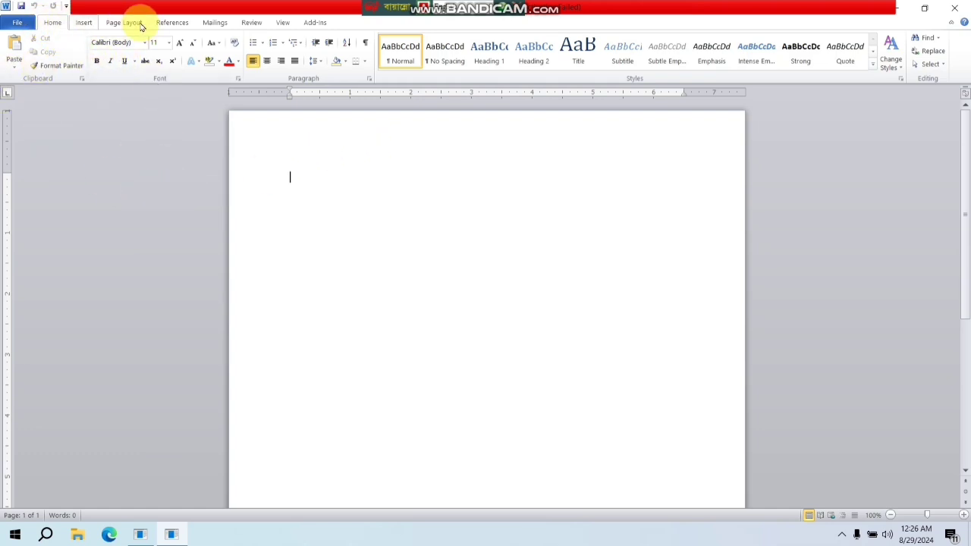
- Insert a table with 6 columns and 8 rows using the table size grid
click(85, 23)
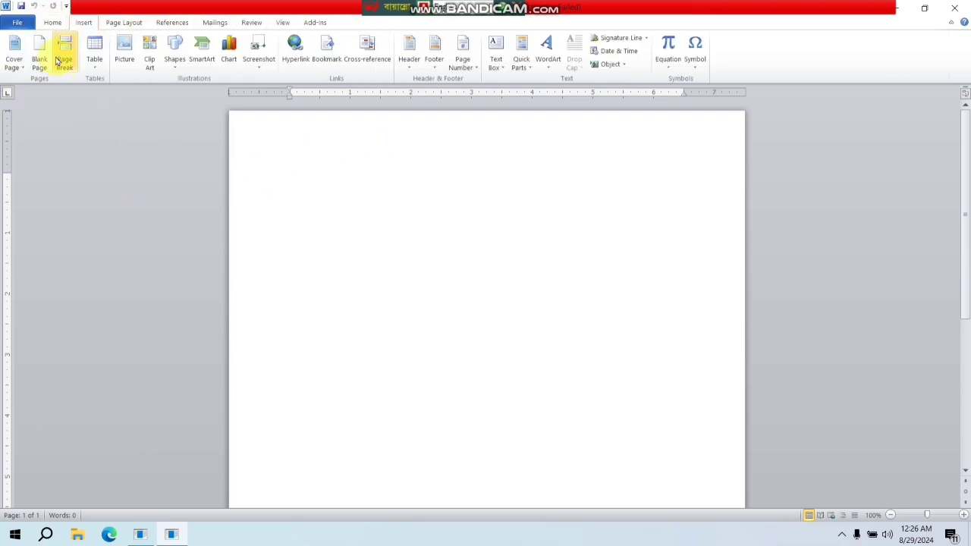
click(94, 50)
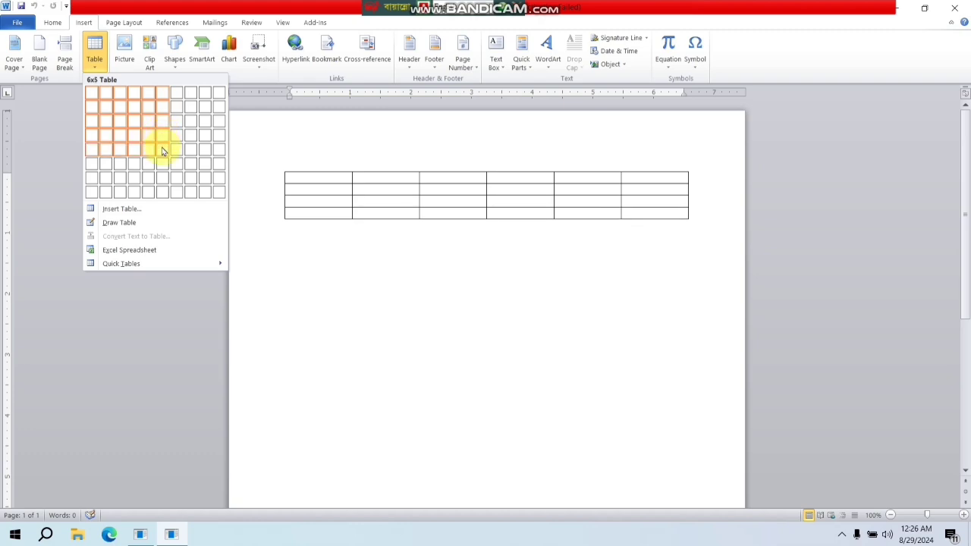
click(165, 193)
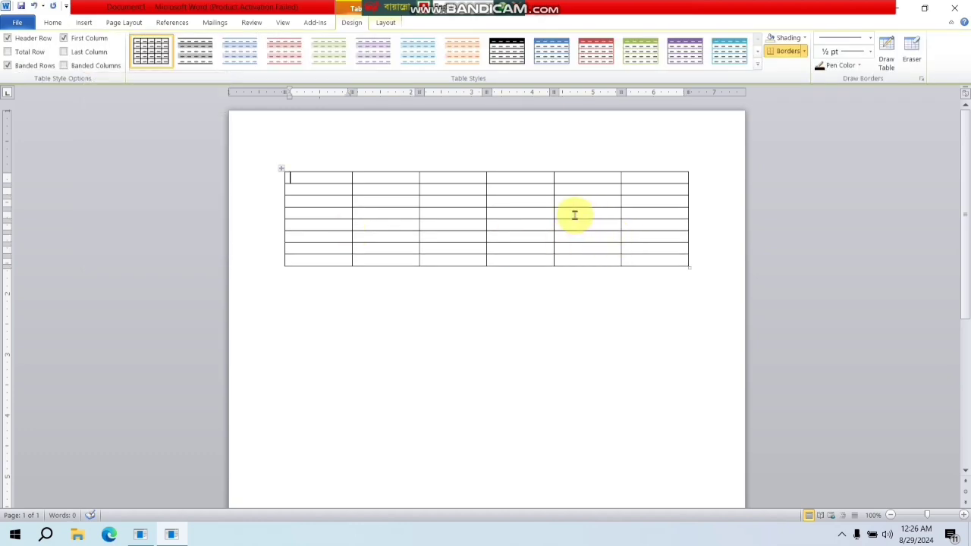
- Preview a 10x8 table in the table size grid without inserting it, and delete the existing table
click(85, 24)
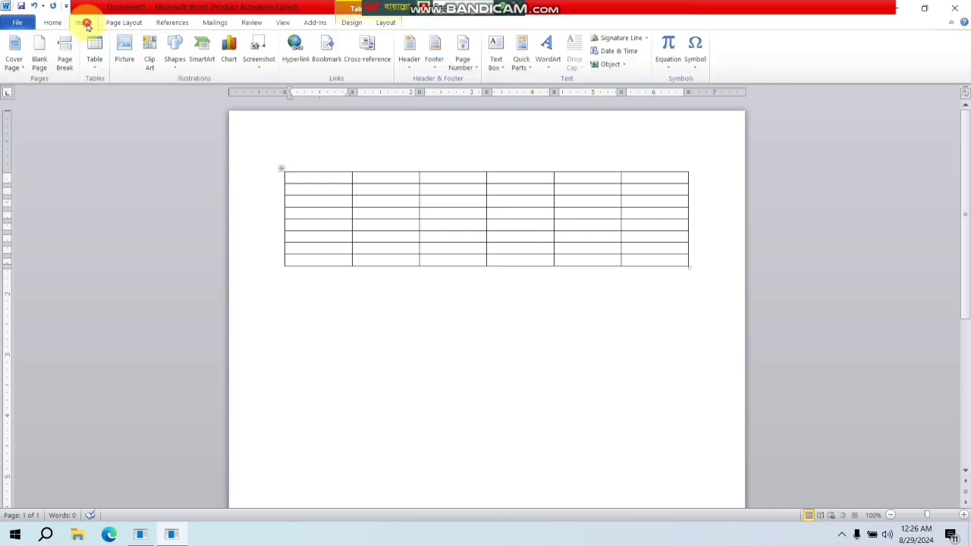
click(102, 64)
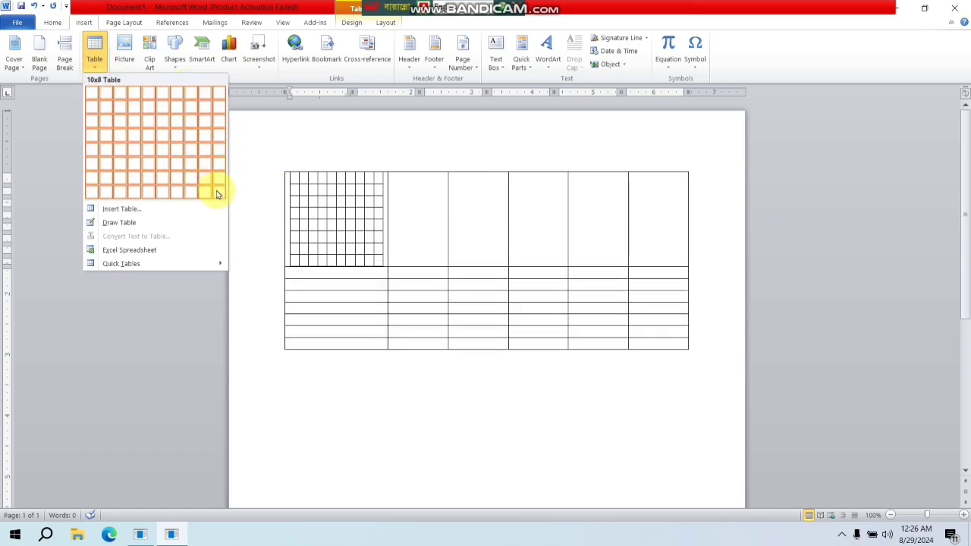
click(68, 116)
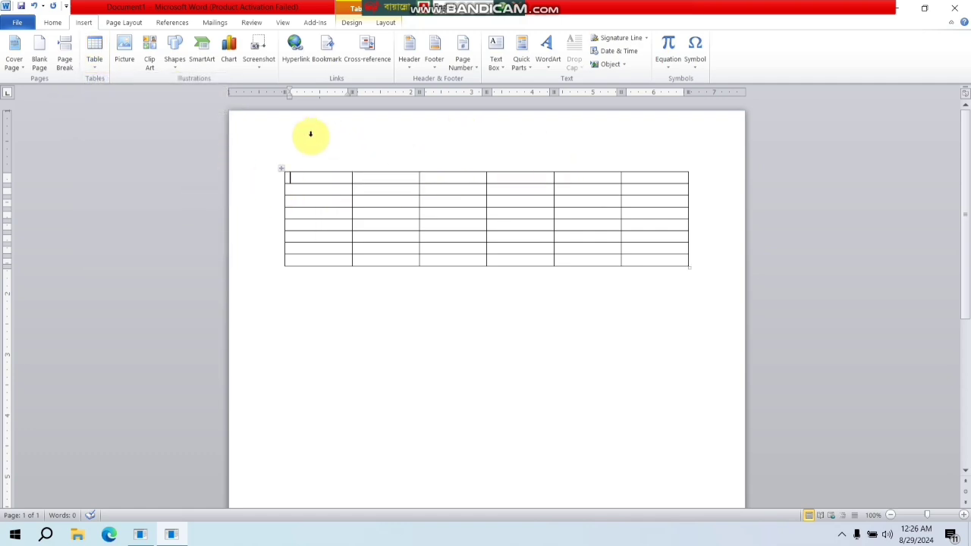
click(280, 172)
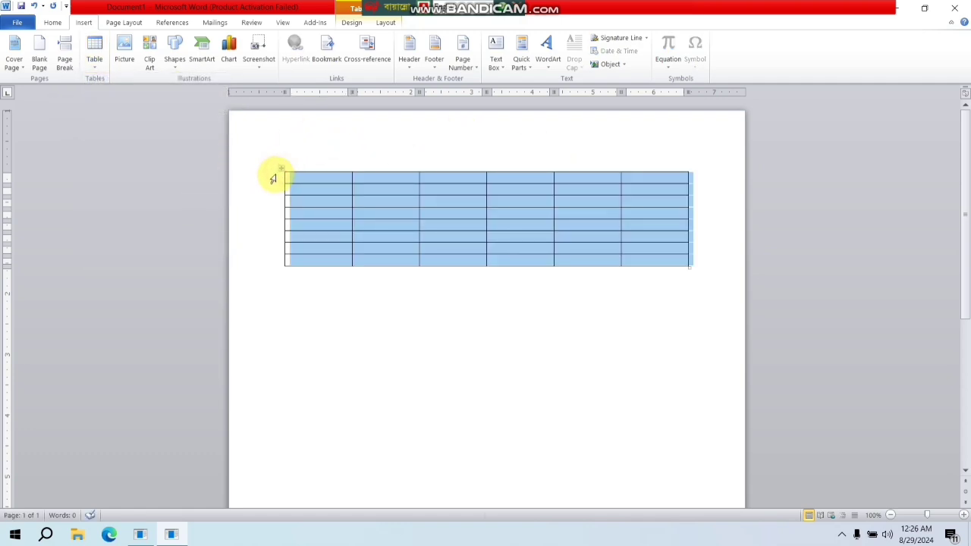
key(BackSpace)
- Insert a table with 10 columns and 35 rows by specifying its dimensions in the Insert Table settings
click(97, 61)
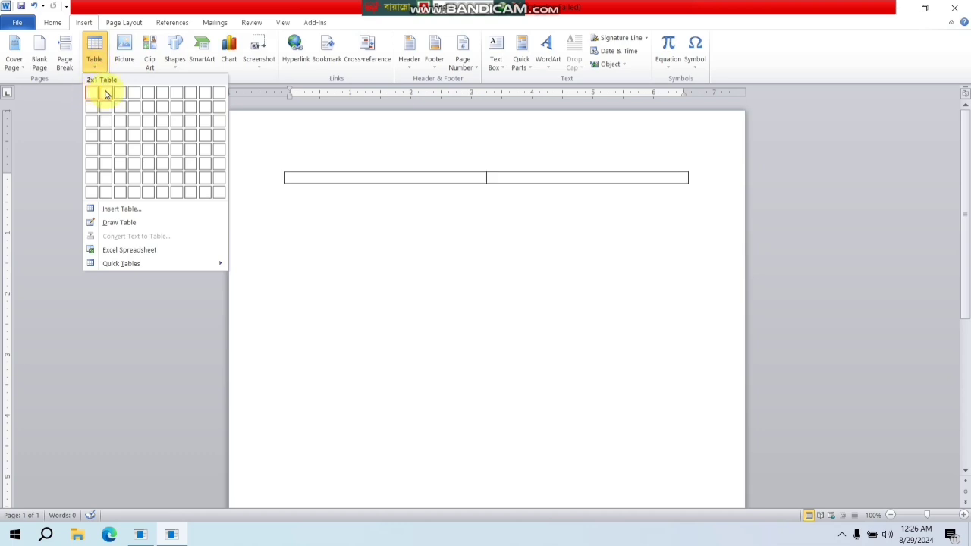
click(138, 210)
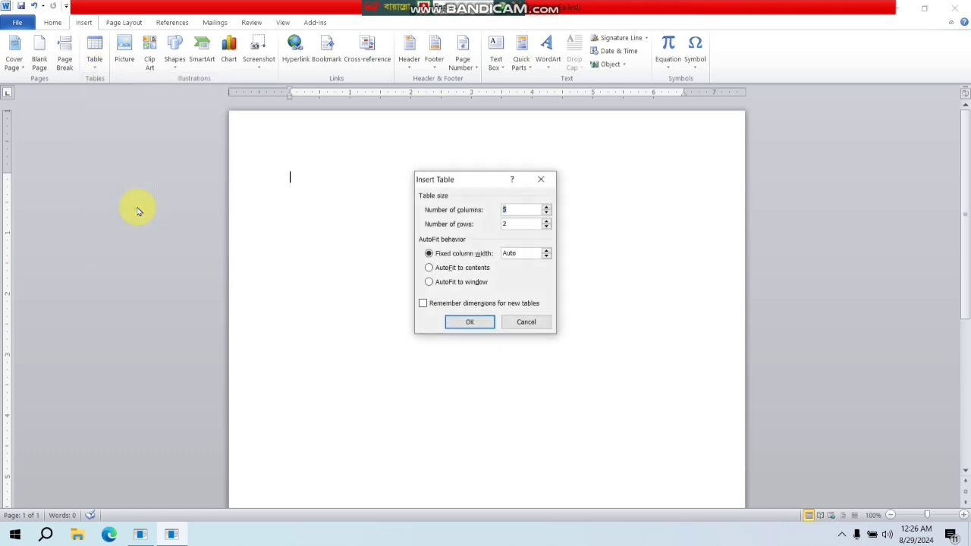
click(516, 210)
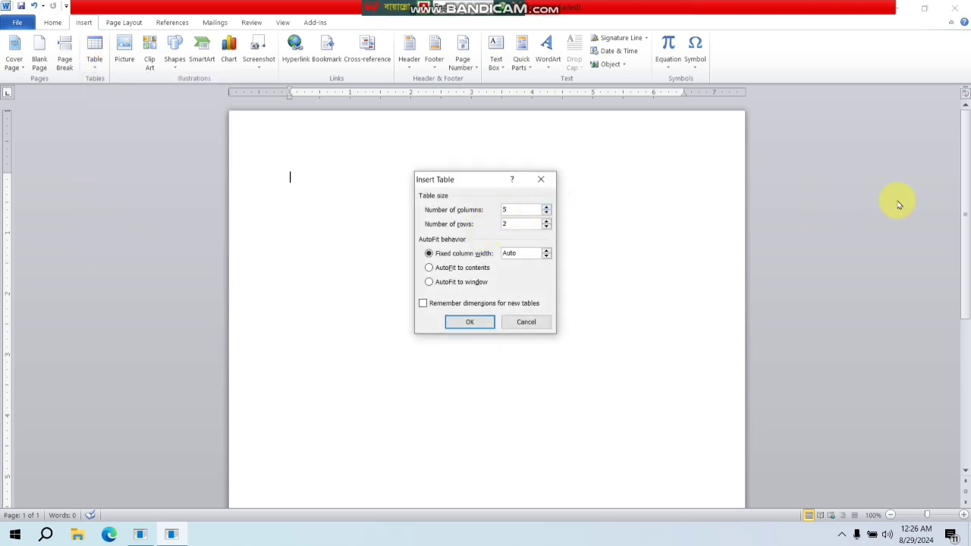
key(BackSpace)
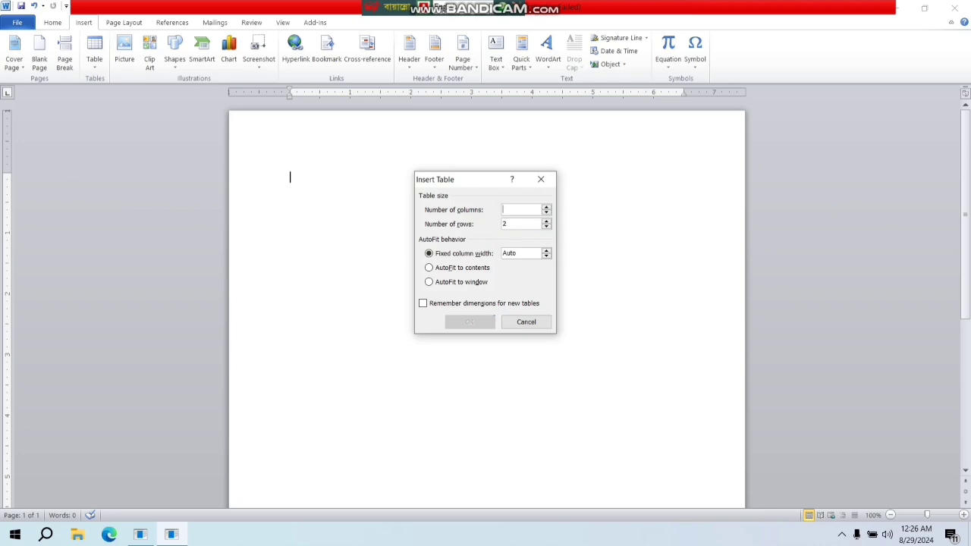
text(10)
key(Tab)
text(35)
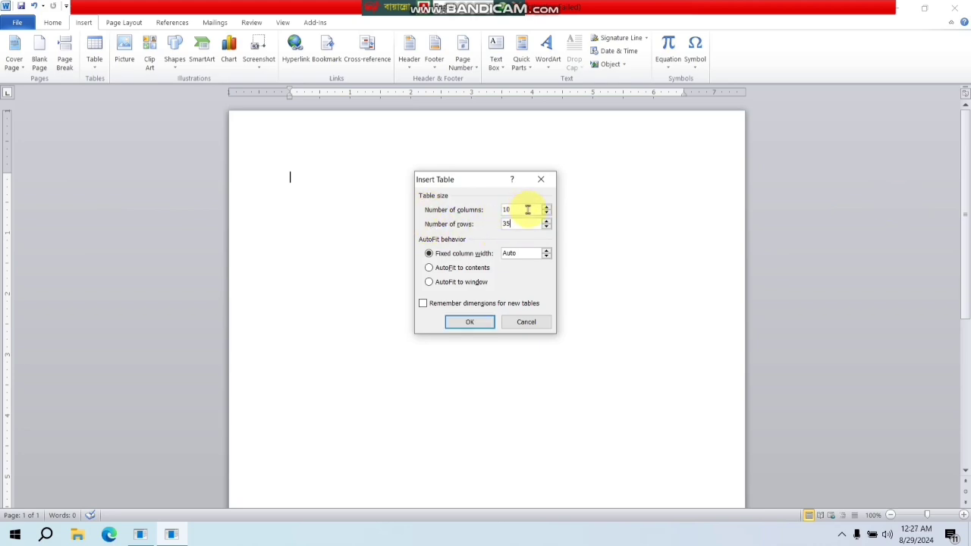
click(477, 325)
- Look over the full 10-column table and delete it from the page
scroll(604, 259, down, 8)
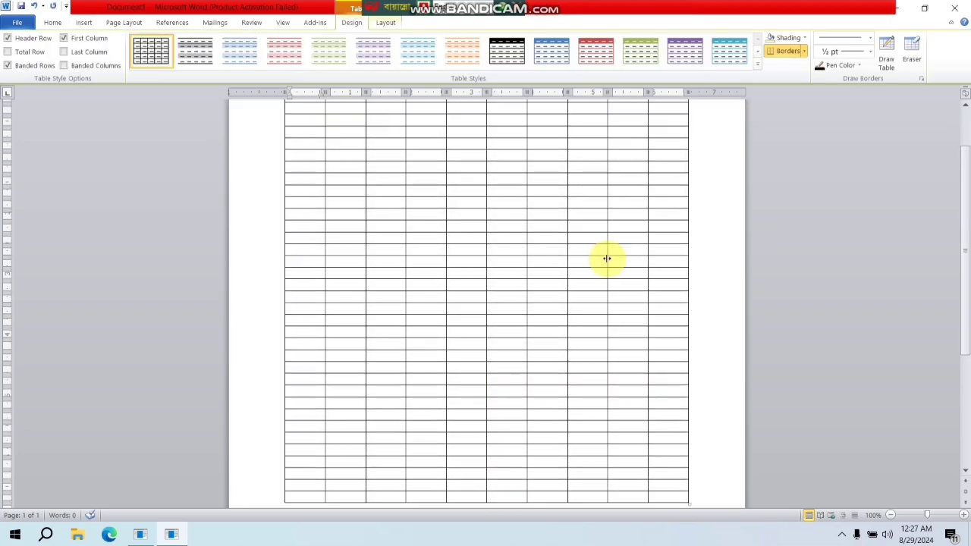
scroll(607, 258, up, 6)
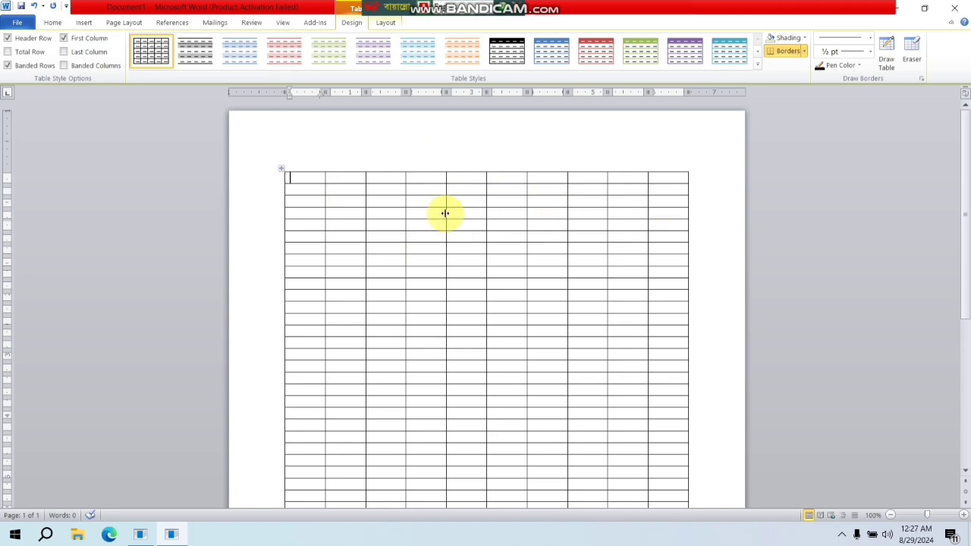
scroll(445, 213, down, 5)
scroll(477, 212, up, 5)
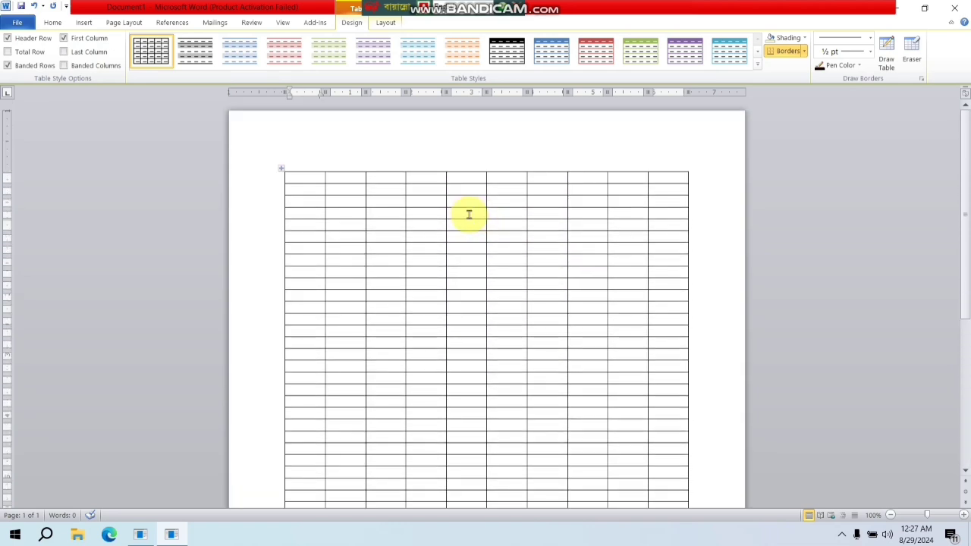
click(281, 169)
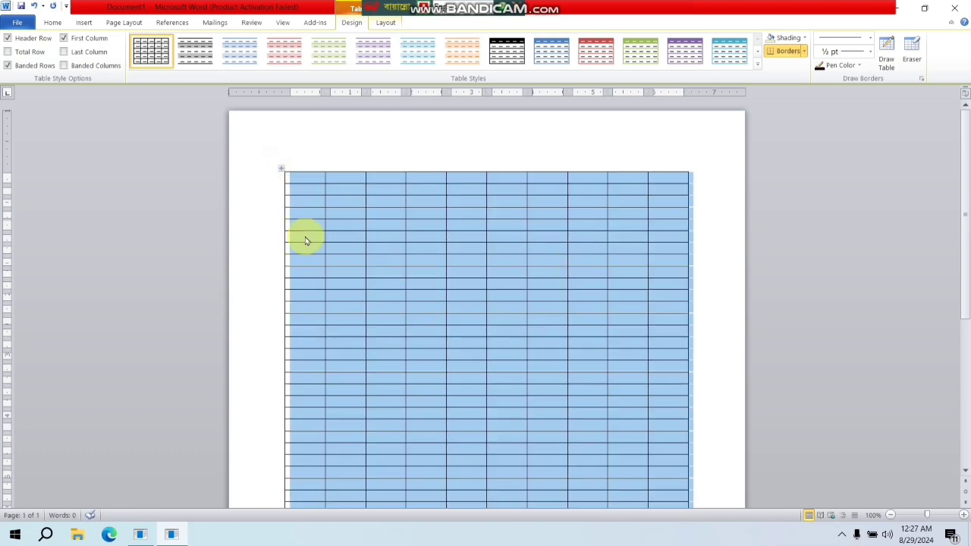
key(BackSpace)
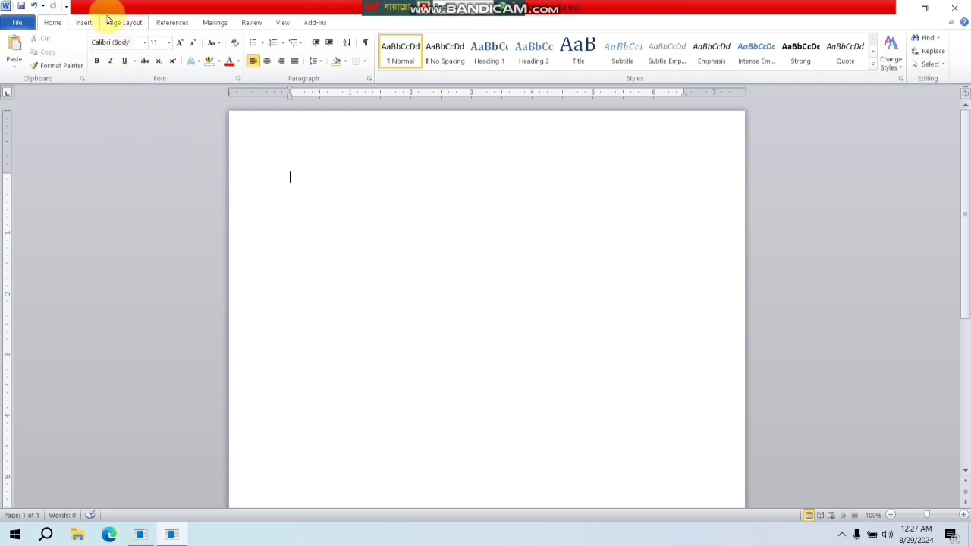
- Insert a 6x8 table on the empty page and place the cursor in the paragraph below it
click(84, 22)
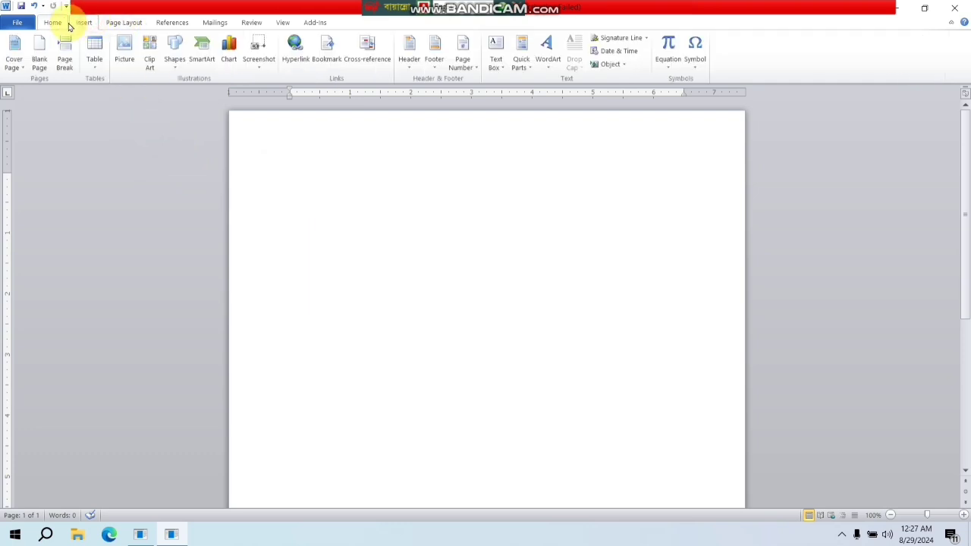
click(95, 57)
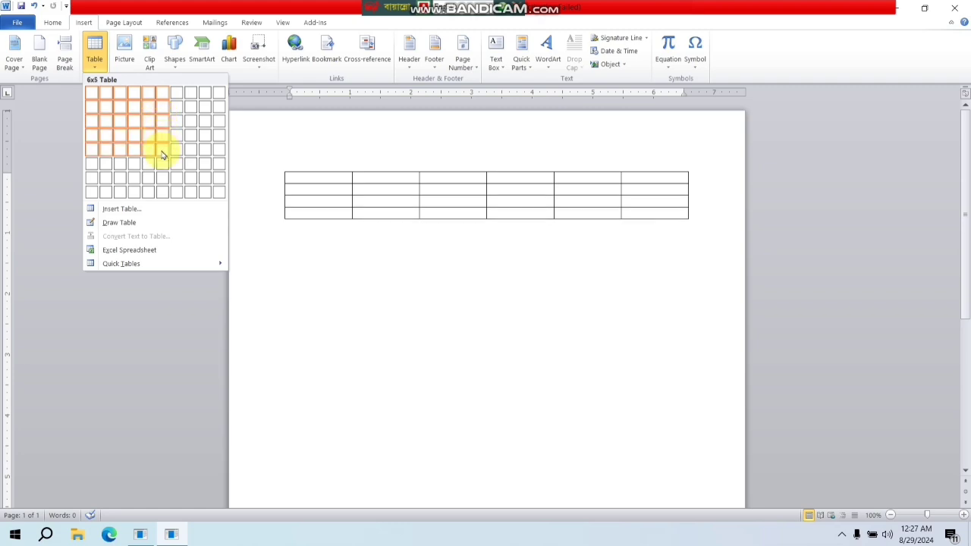
click(164, 191)
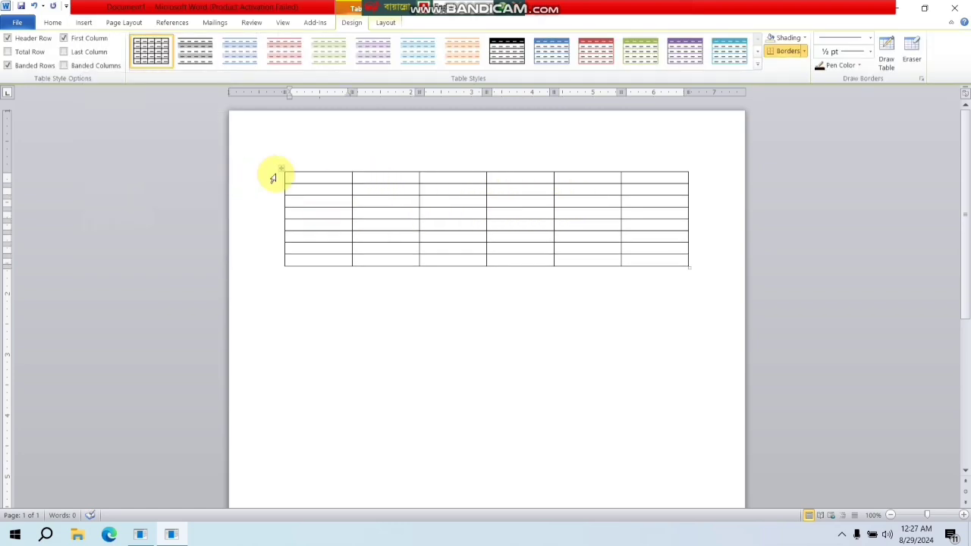
click(354, 299)
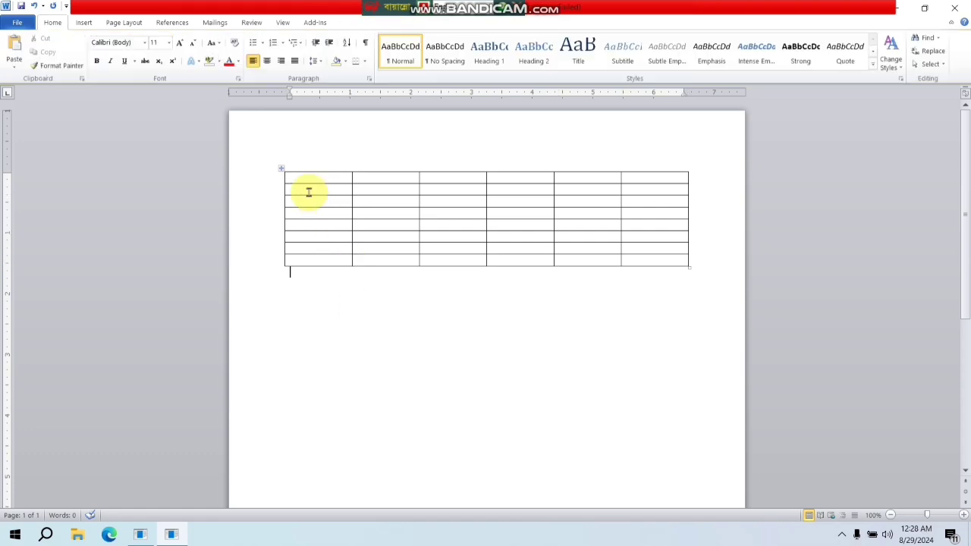
click(320, 182)
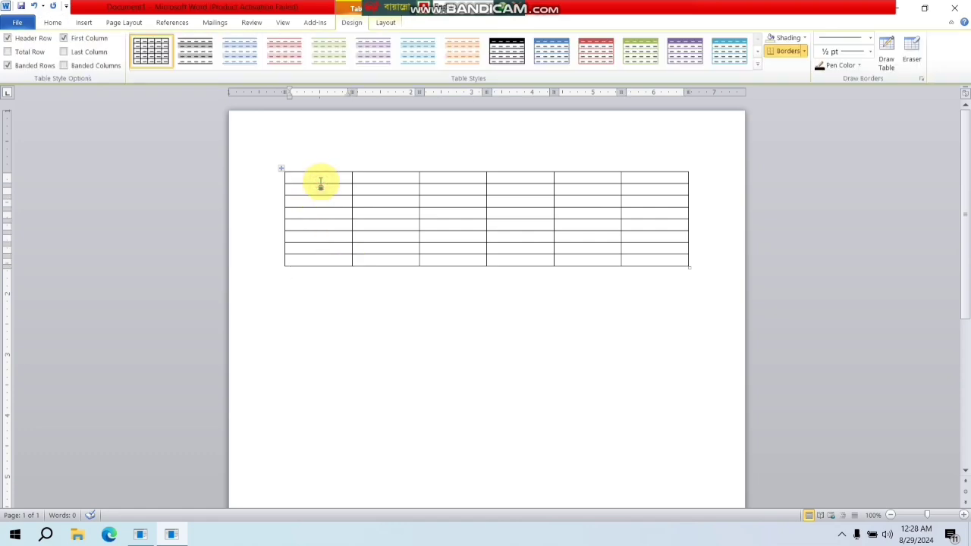
click(387, 317)
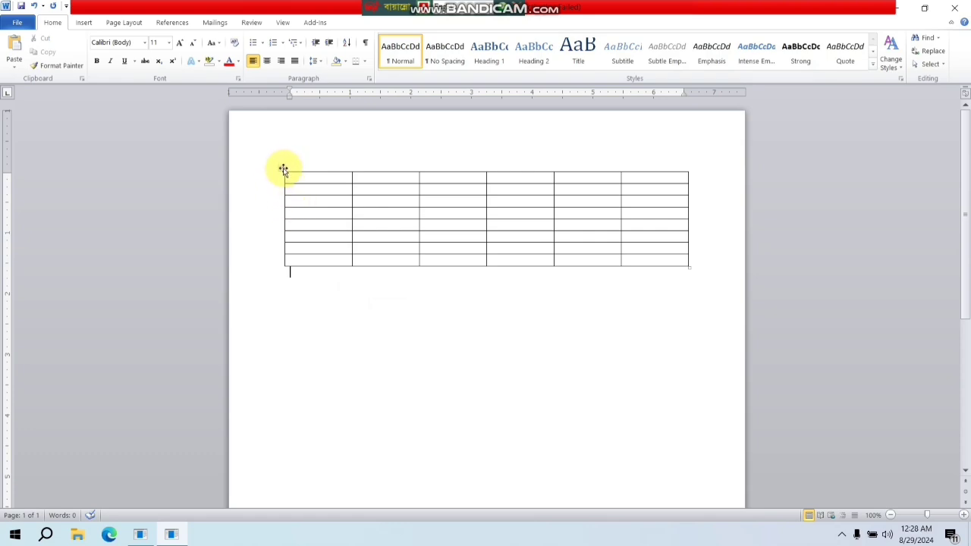
- Set the font of the whole table to Times New Roman and its font size to 22
click(280, 168)
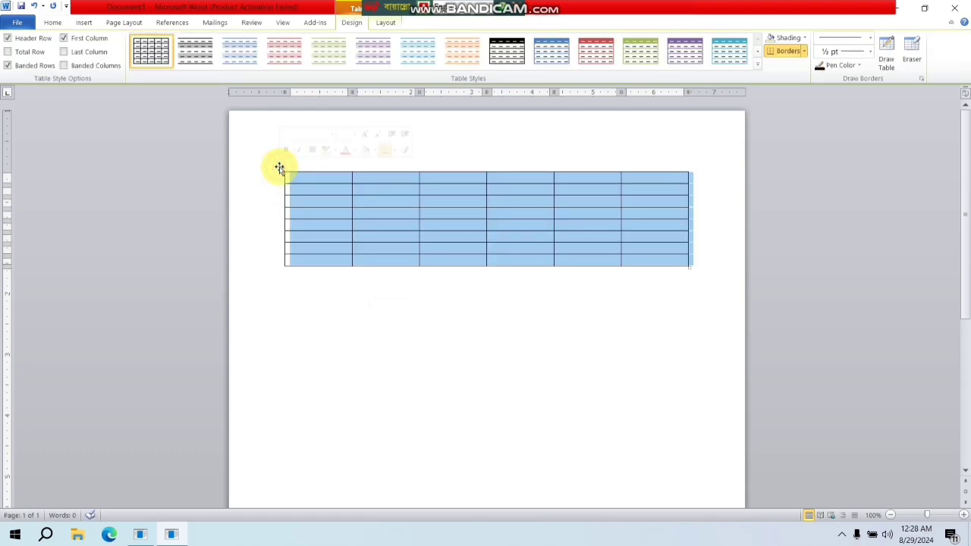
click(52, 23)
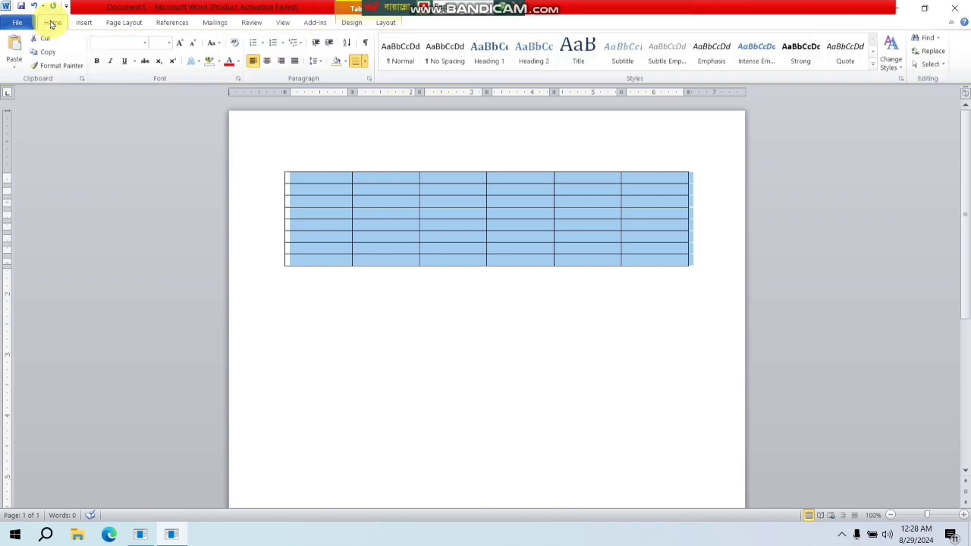
click(148, 45)
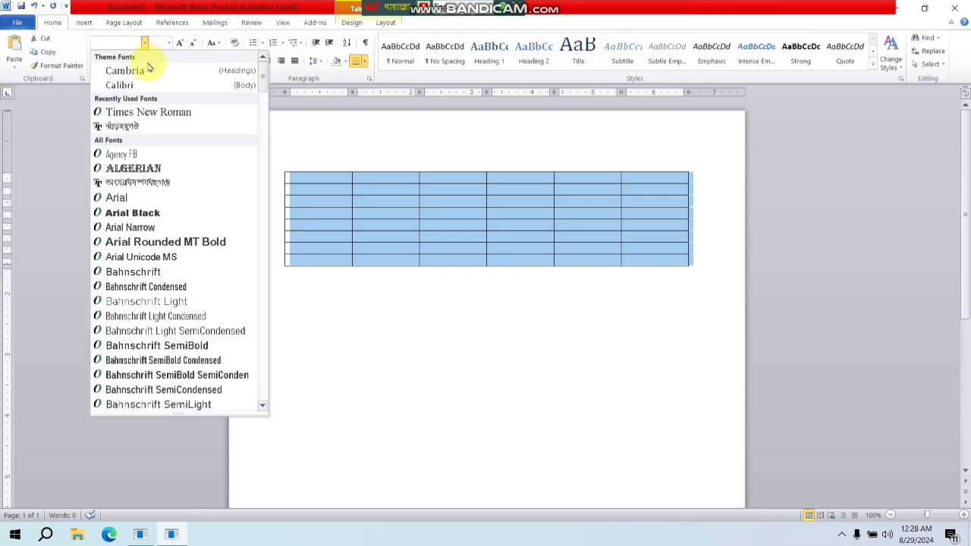
click(157, 113)
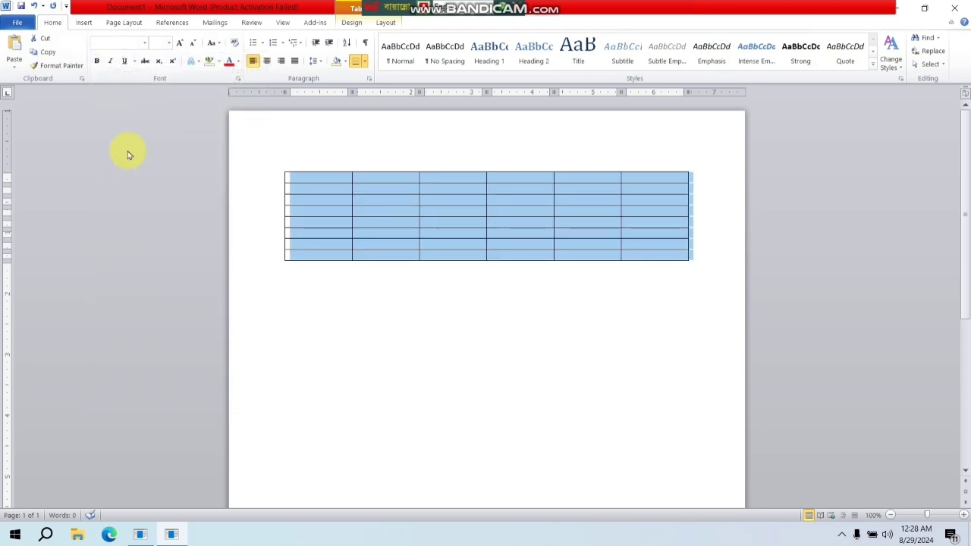
click(170, 44)
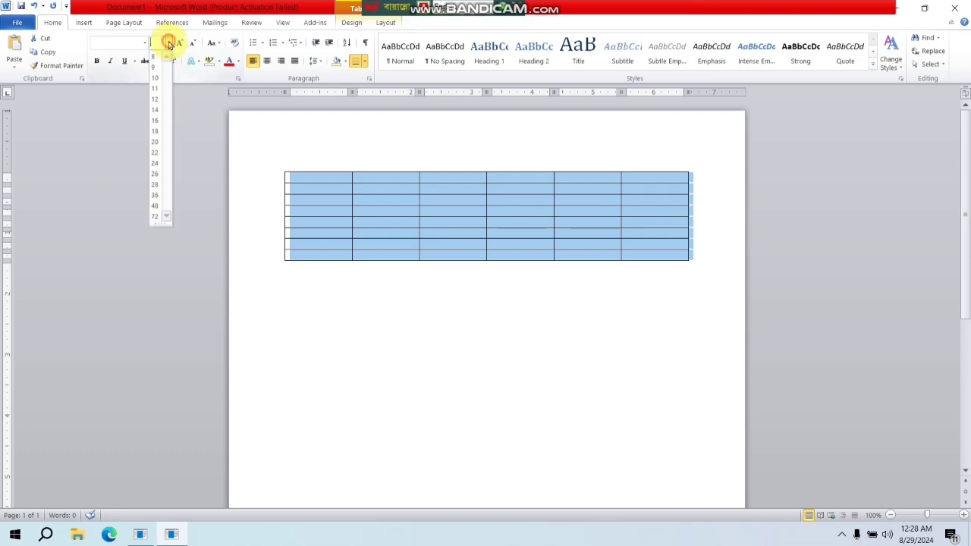
click(157, 153)
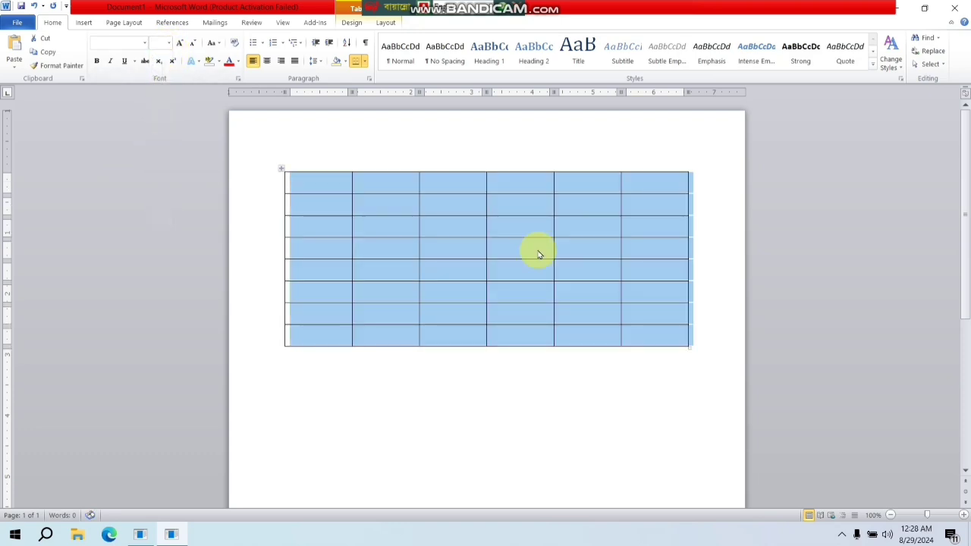
click(592, 390)
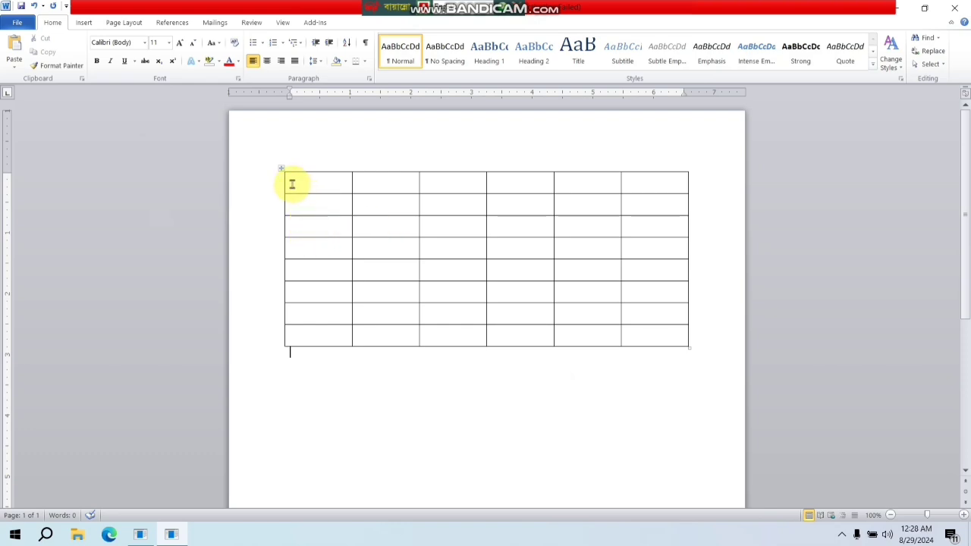
- Enlarge the whole table so its rows are taller and it is slightly wider
drag(286, 184, 643, 336)
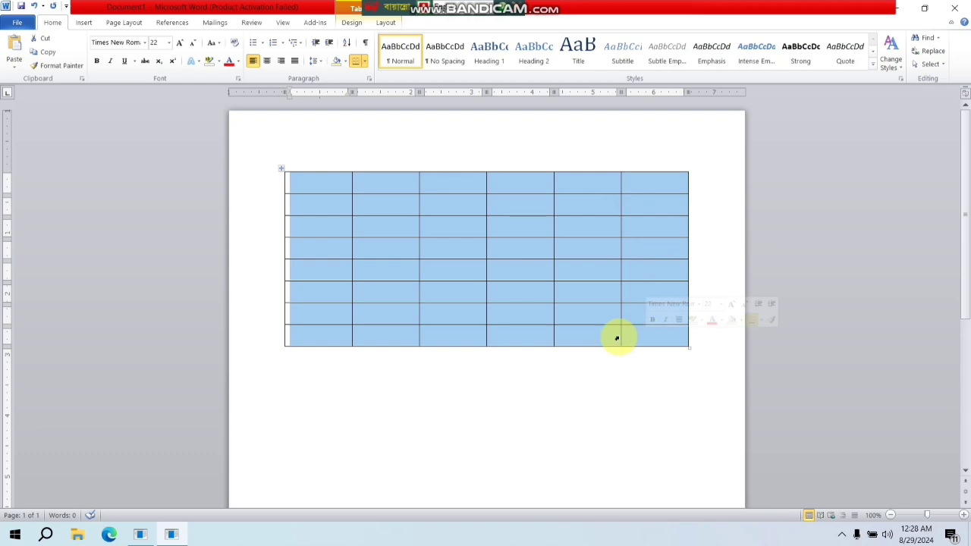
drag(691, 347, 698, 447)
click(463, 245)
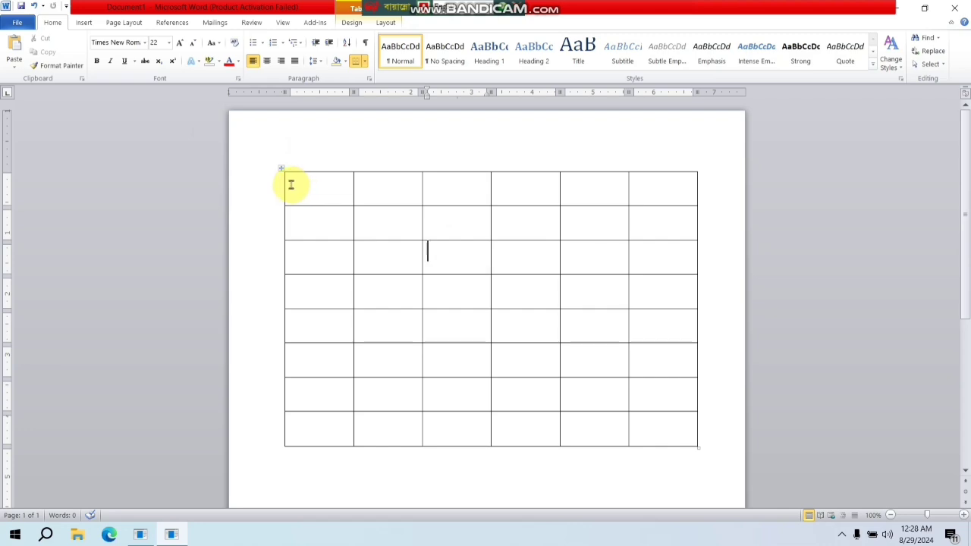
- Select all the table cells and paste the copied product list over them
drag(286, 186, 625, 408)
text(Sl no	product Name	Pcs	Price	product Name	Price 	Led bulbe	20	8000	Led bulbe	8000 	Scoket	15	3500	Scoket	3500 	Torch light	20	4000	Torch light	4000 	Dream light	15	600	Dream light	600 	Cabble	10	550	Cabble	550 	BRB Fan	40	80000	BRB Fan	80000 	Regulator	50	5000	Regulator	5000)
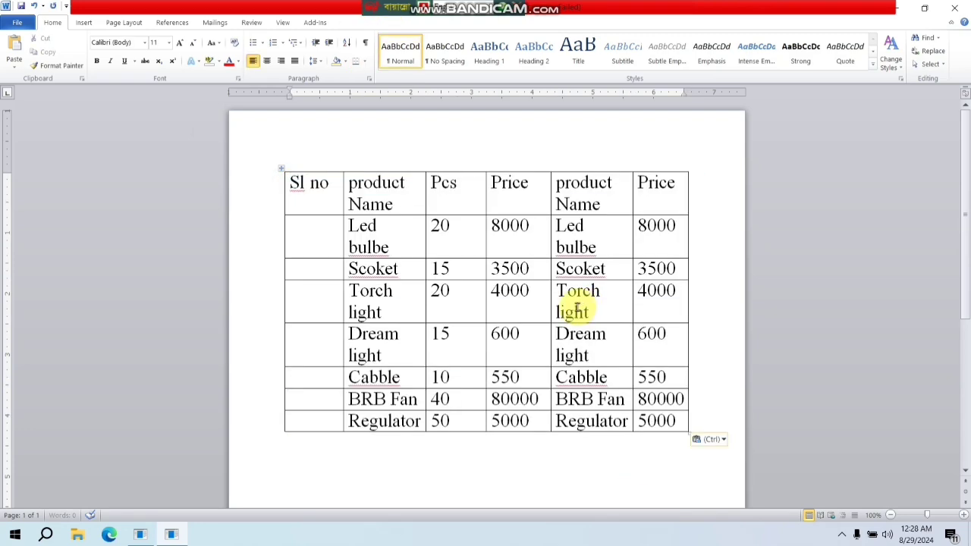
click(323, 336)
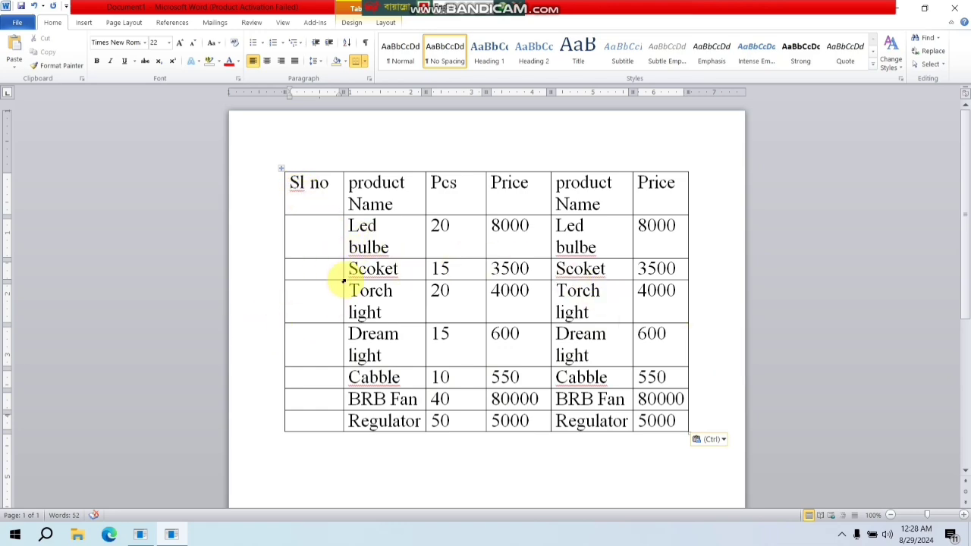
click(327, 234)
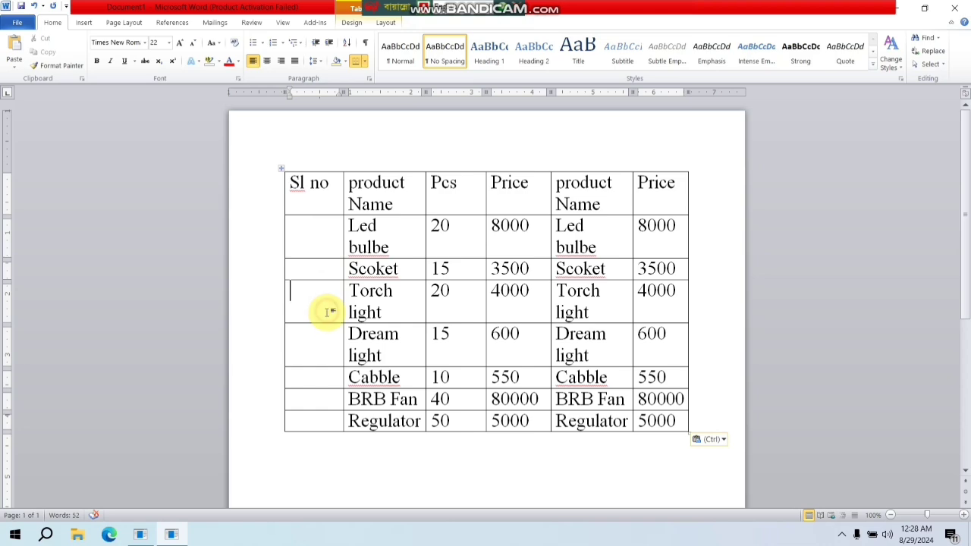
click(324, 346)
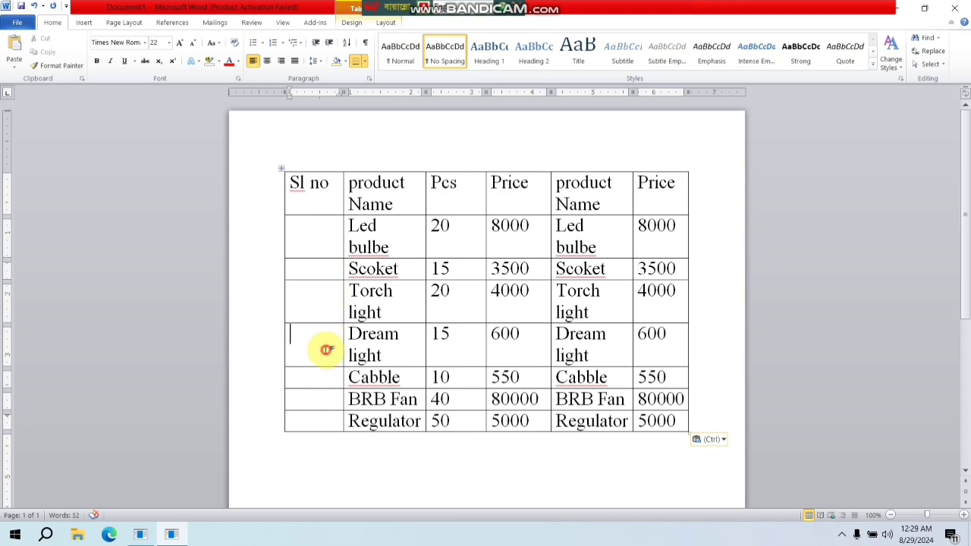
click(317, 396)
key(Down)
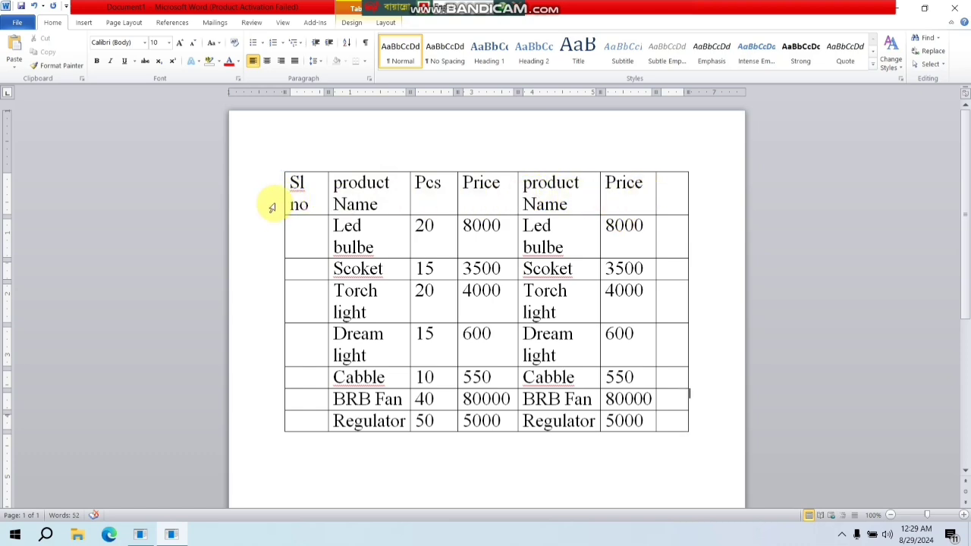
- Set the font size of the header row text, from Sl no to the last Price, to 16
drag(287, 194, 560, 205)
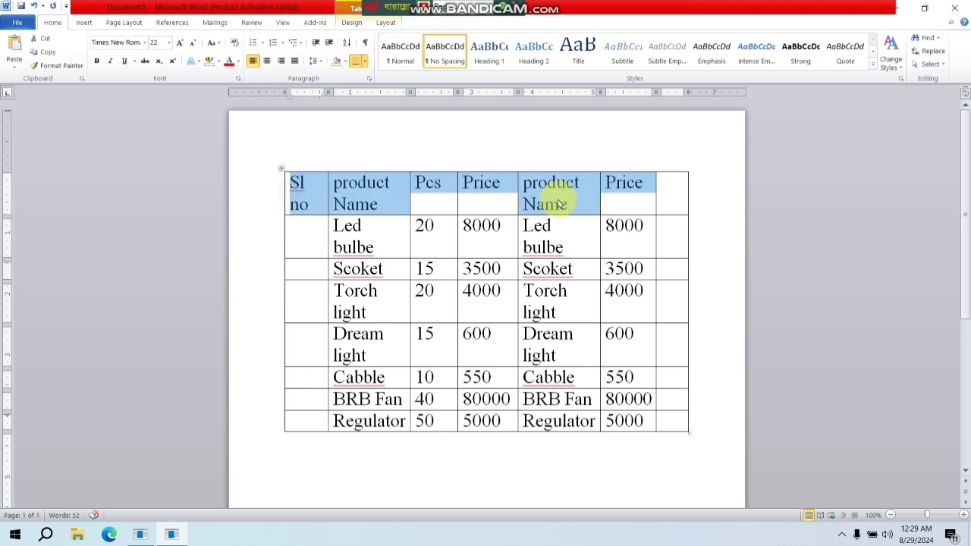
click(170, 43)
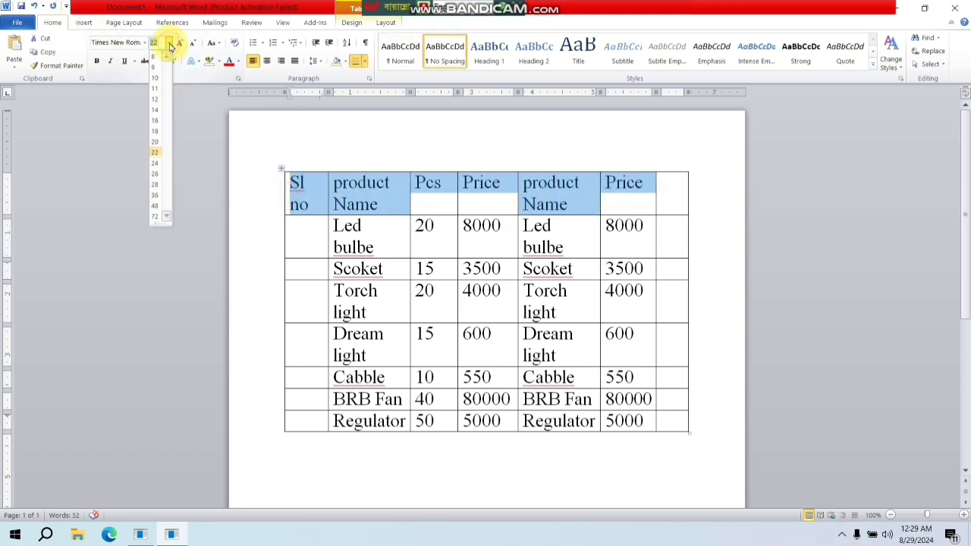
click(159, 125)
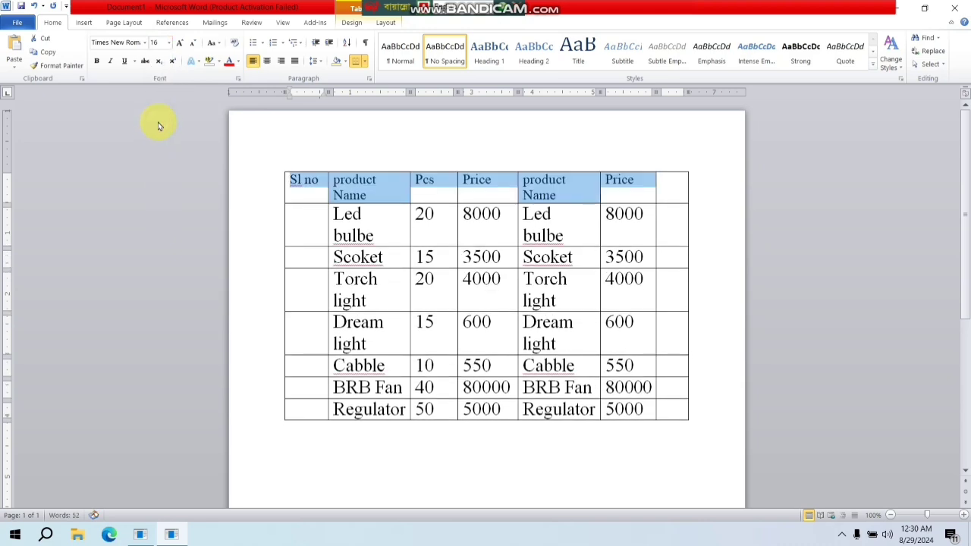
click(559, 183)
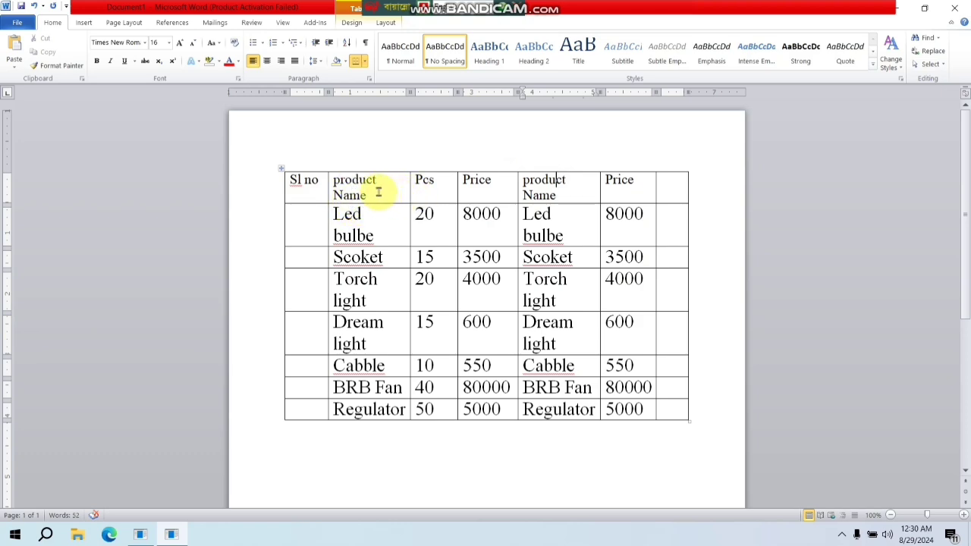
- Widen the first product Name column so its heading fits on one line, and try to widen the second product Name column
click(383, 189)
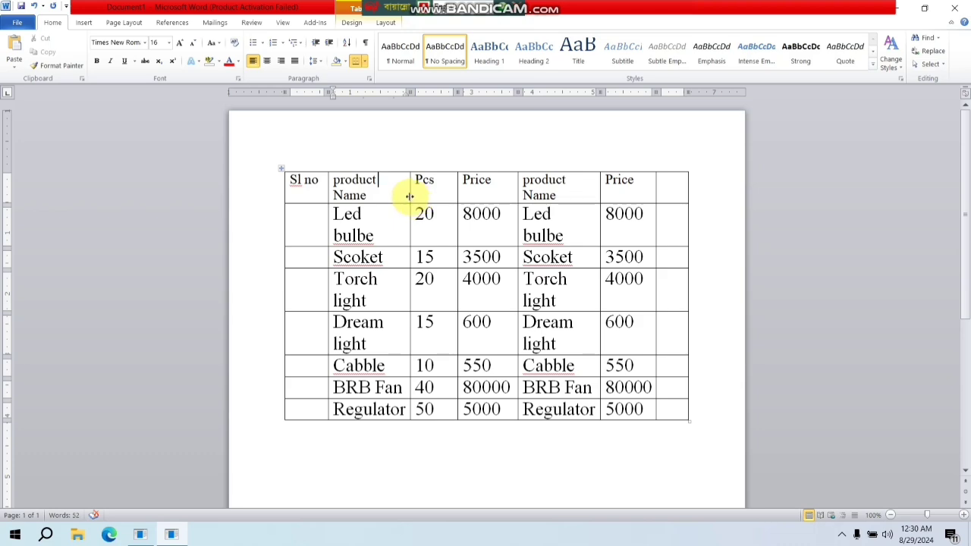
drag(410, 196, 423, 197)
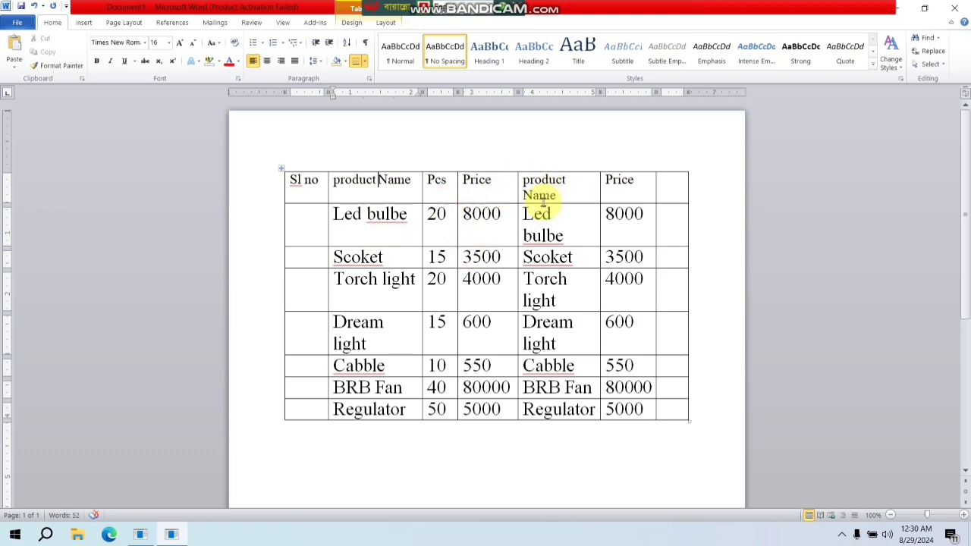
drag(599, 196, 599, 195)
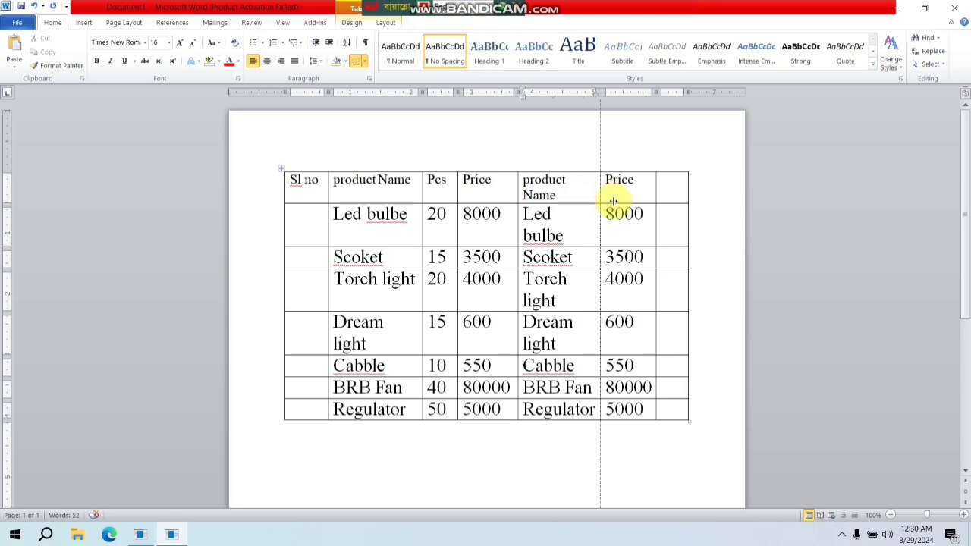
drag(614, 201, 602, 196)
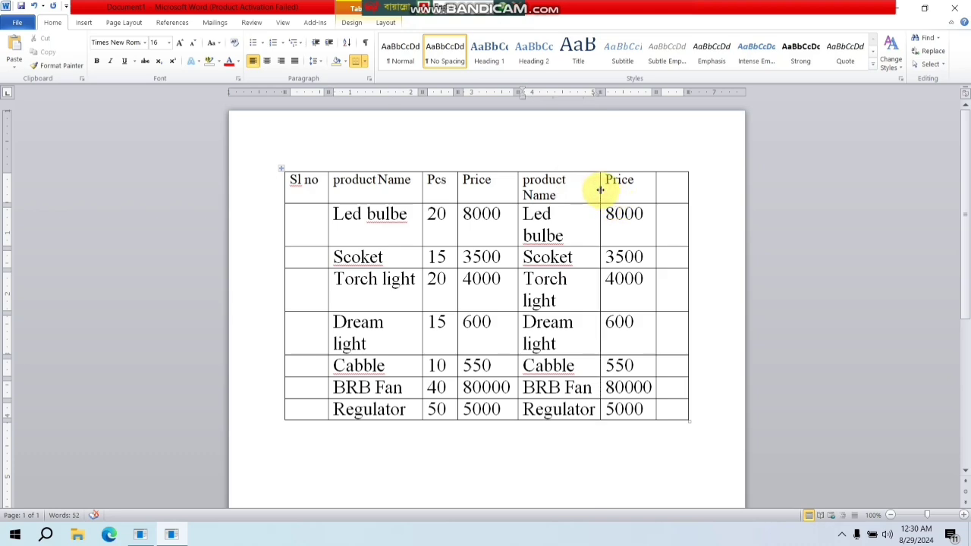
click(578, 199)
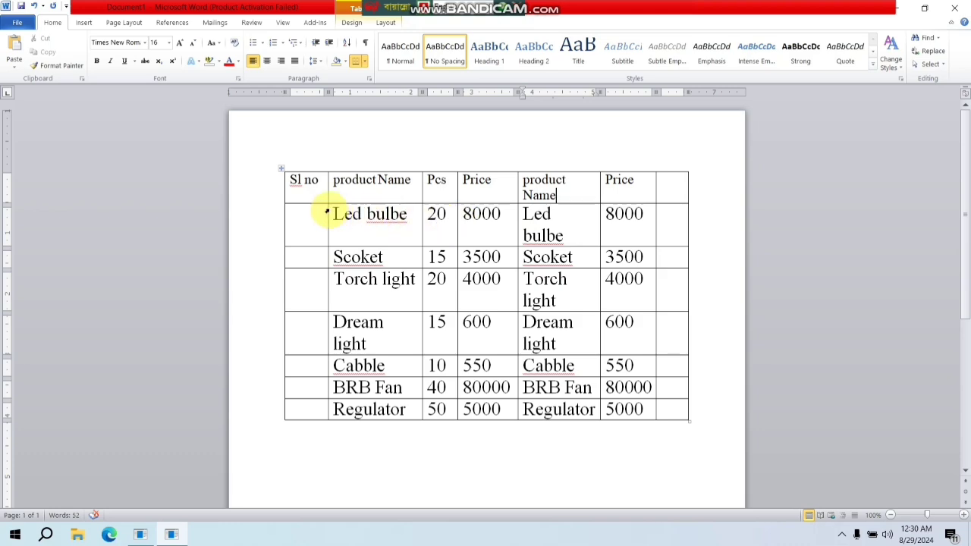
- Delete the empty column at the end of the table
click(657, 192)
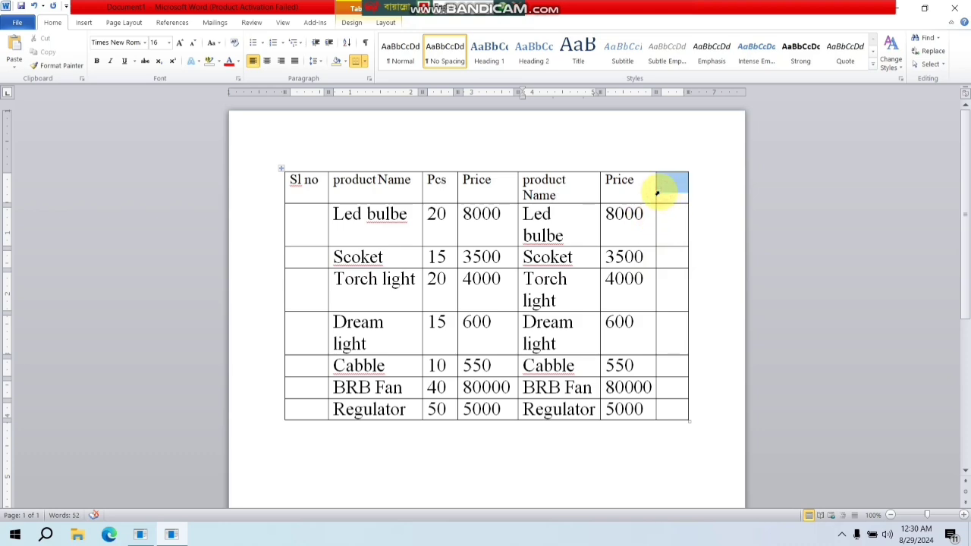
drag(657, 193, 671, 410)
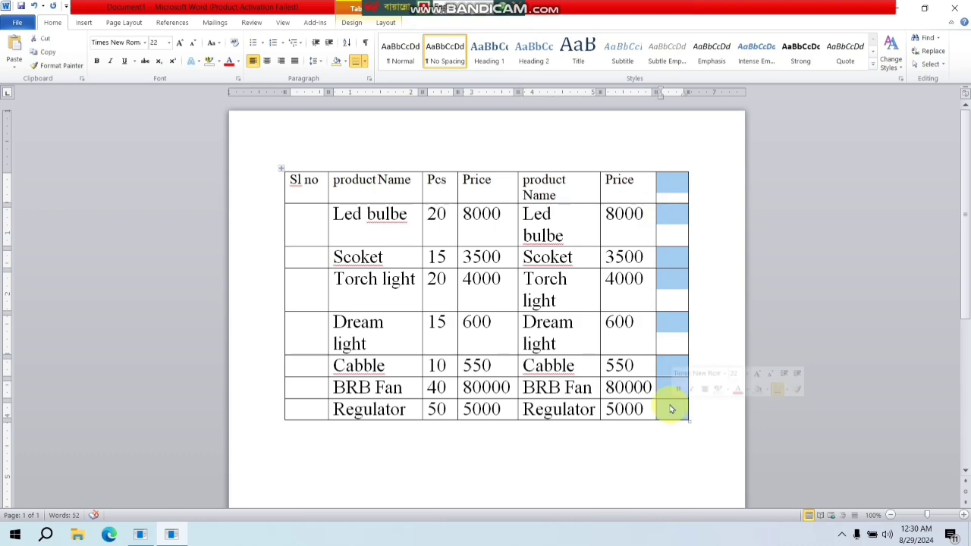
right_click(673, 213)
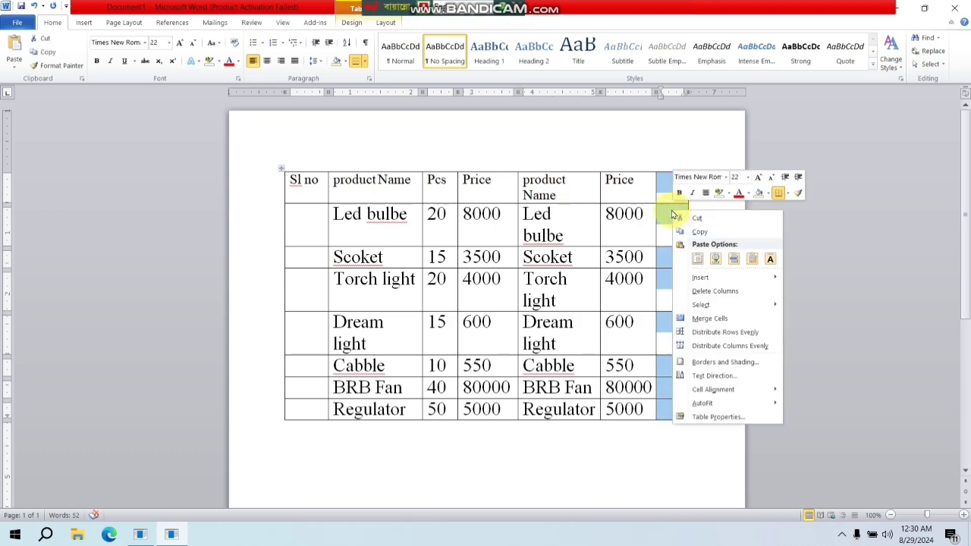
click(731, 291)
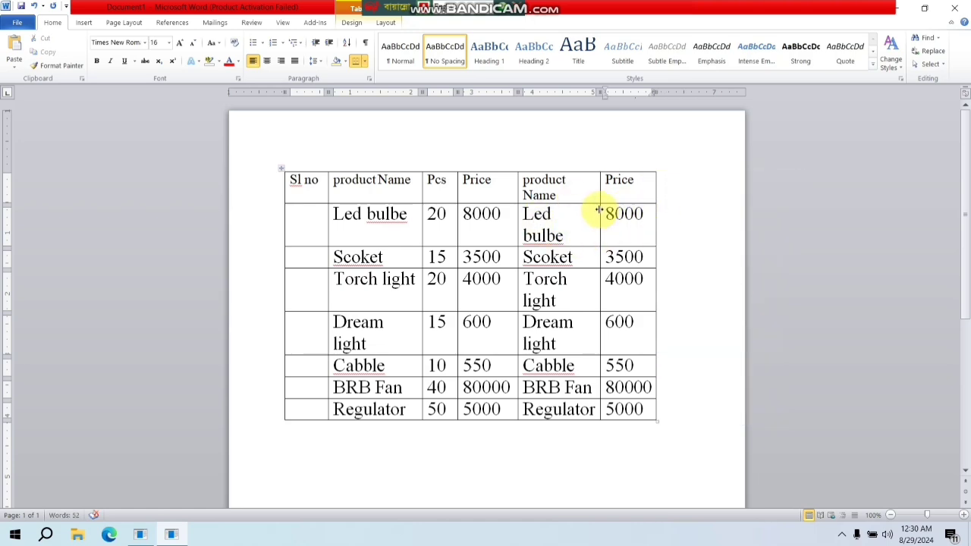
- Extend the last Price column outward and widen the second product Name column so its entries fit on one line
drag(655, 212, 683, 215)
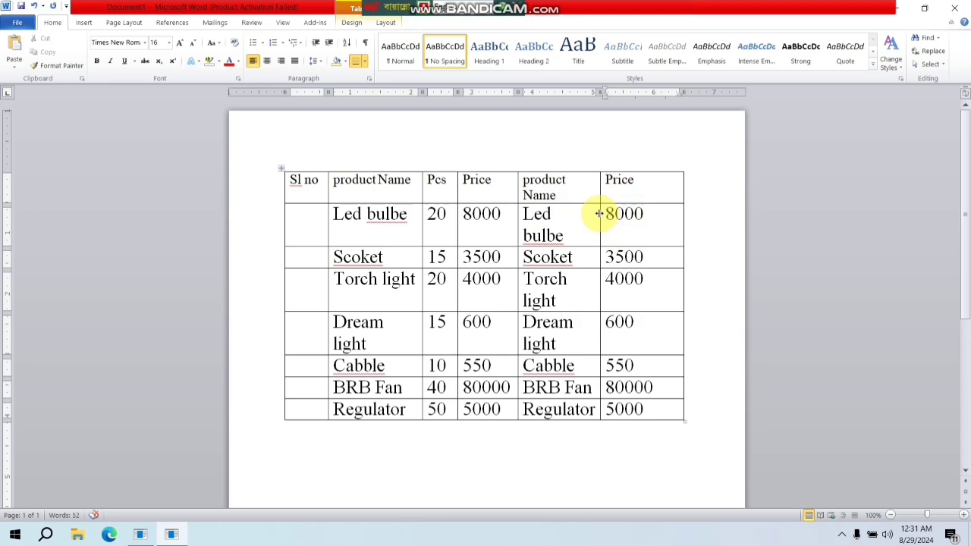
drag(600, 213, 623, 215)
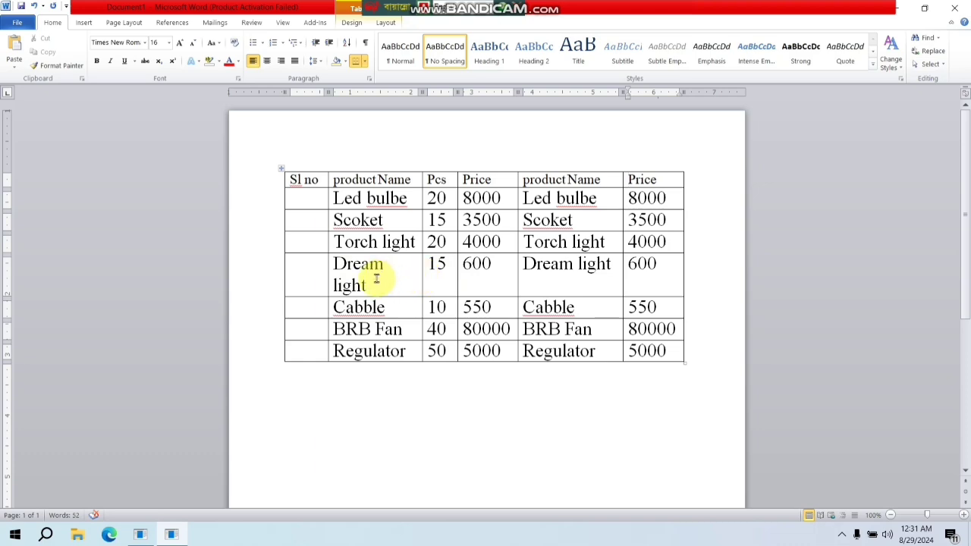
click(304, 276)
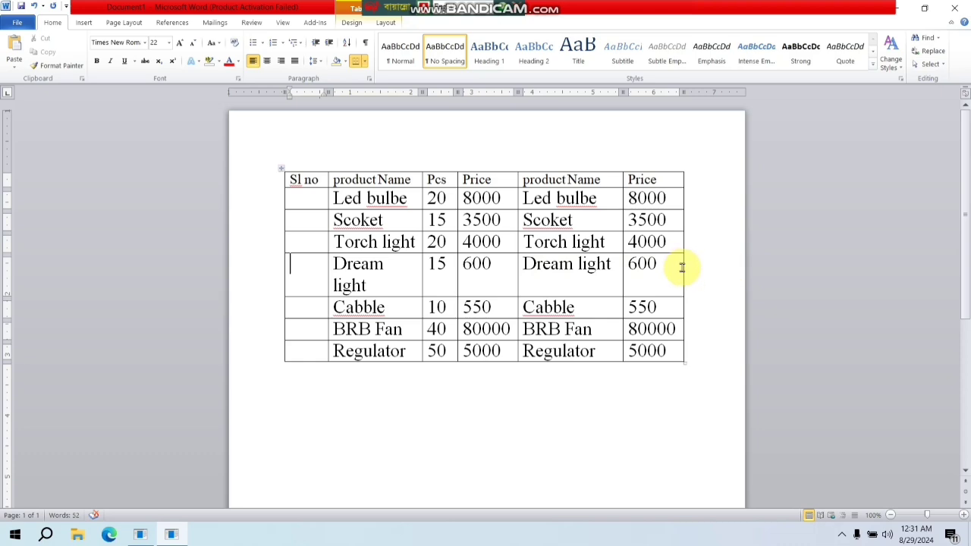
- Shift the column borders outward, starting from the table's outer edge, until Dream light fits on one line in the first product Name column
drag(683, 268, 696, 271)
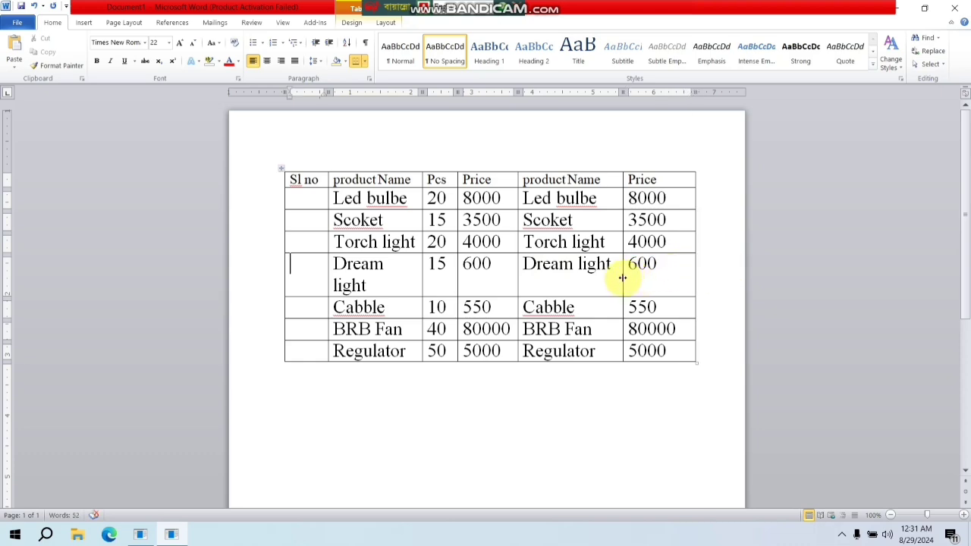
drag(622, 277, 636, 281)
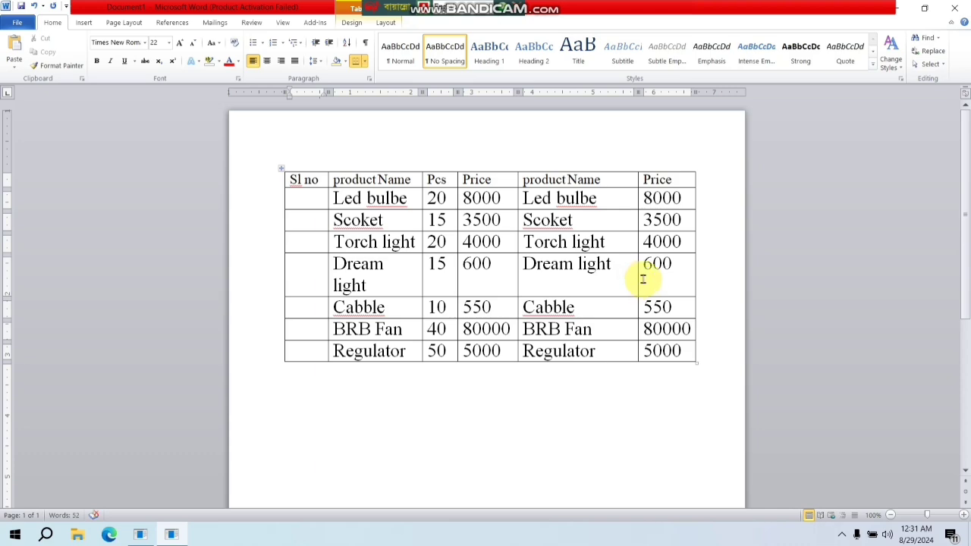
drag(518, 276, 532, 283)
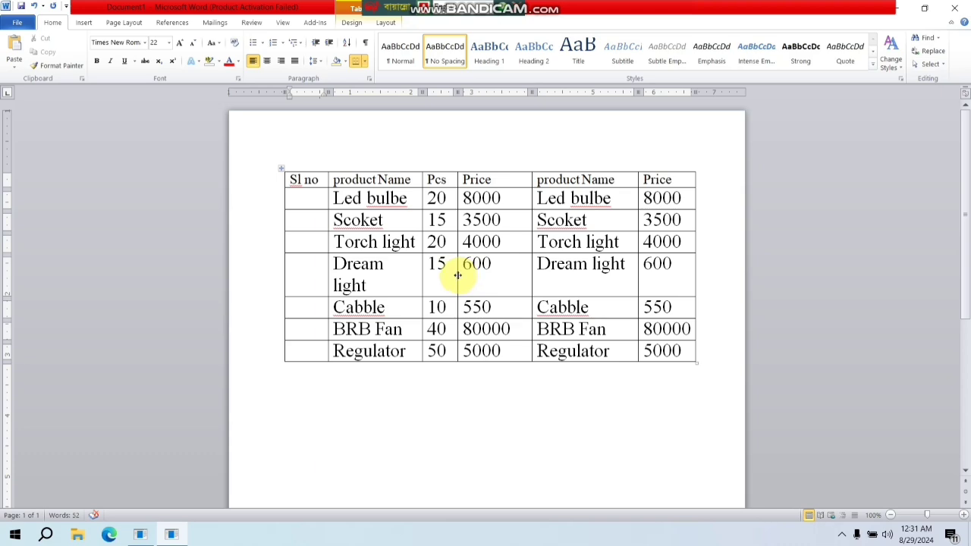
drag(459, 276, 434, 284)
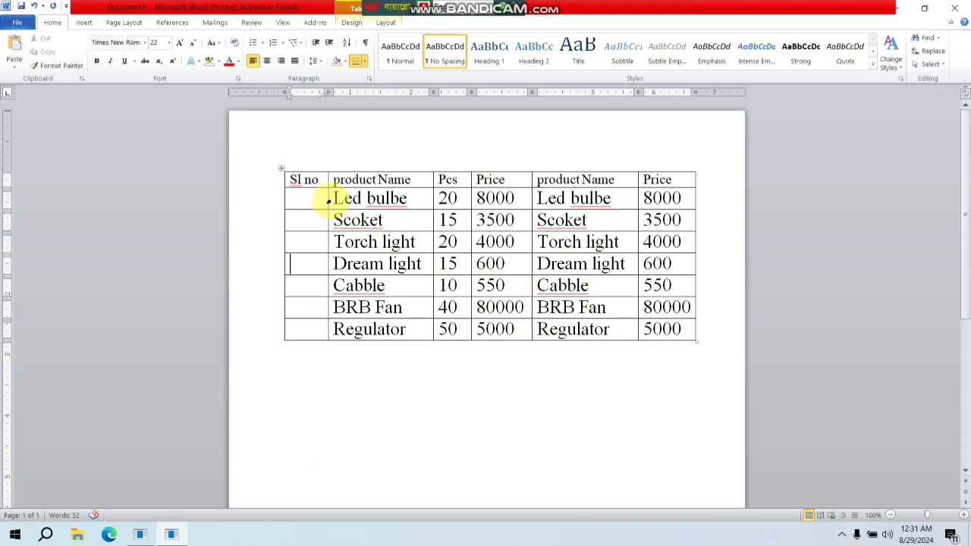
- Set the font size of the product data below the header, excluding the Sl no column, to 20
drag(329, 200, 681, 329)
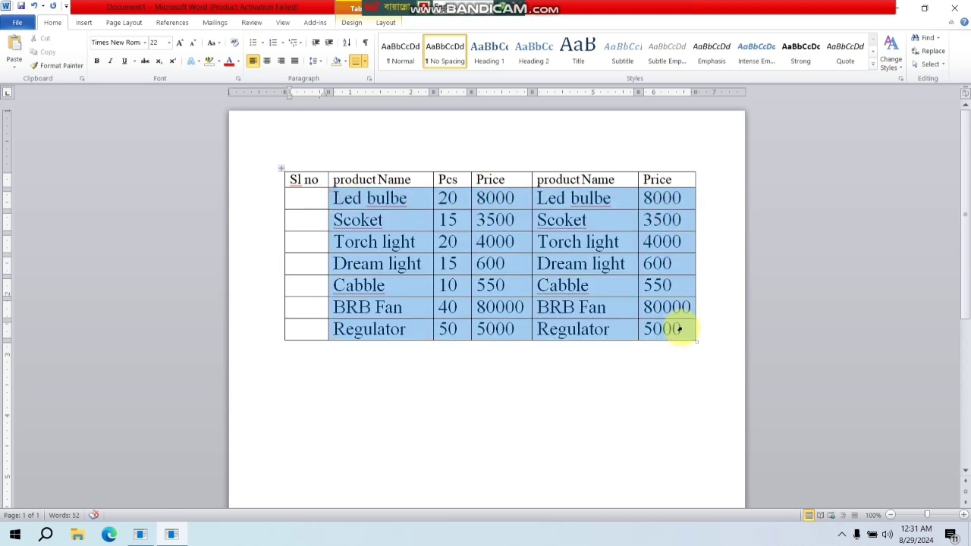
click(169, 44)
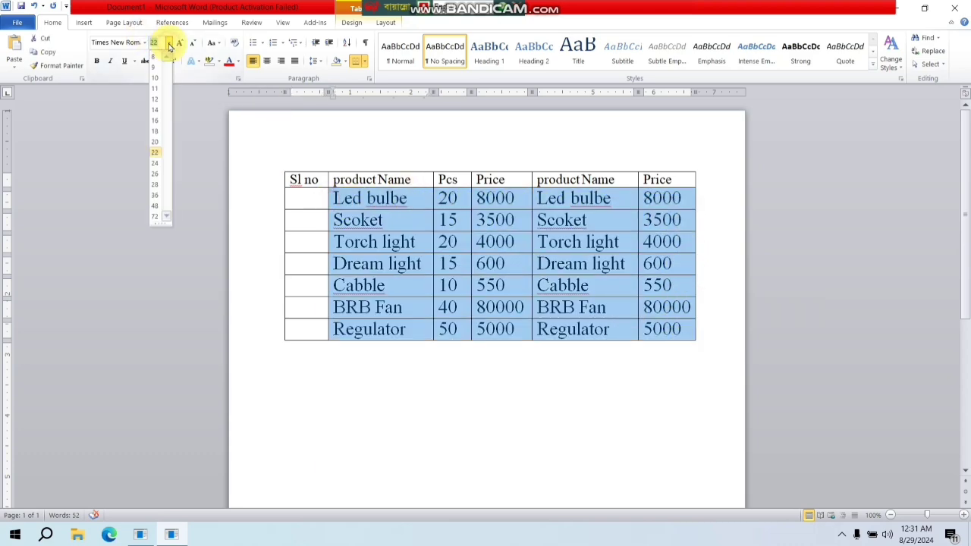
click(157, 142)
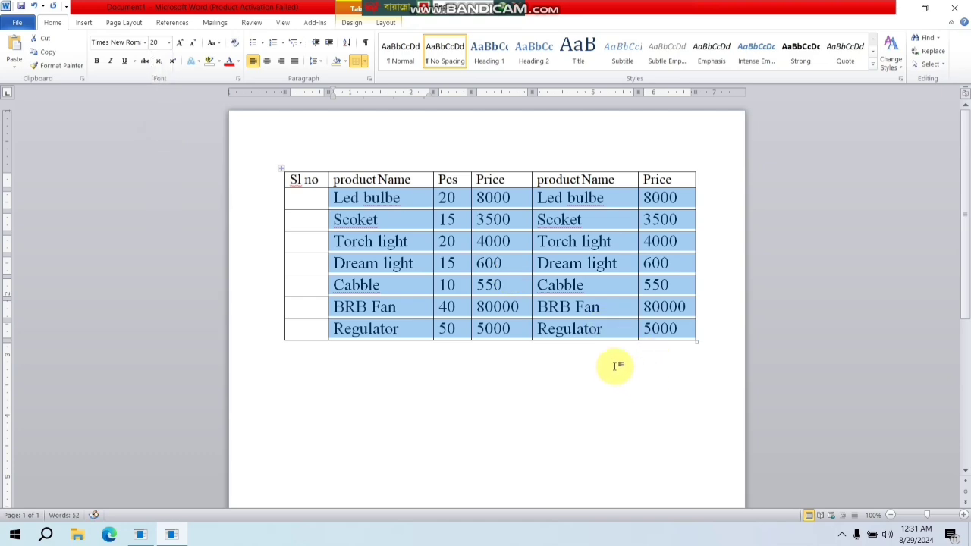
click(613, 332)
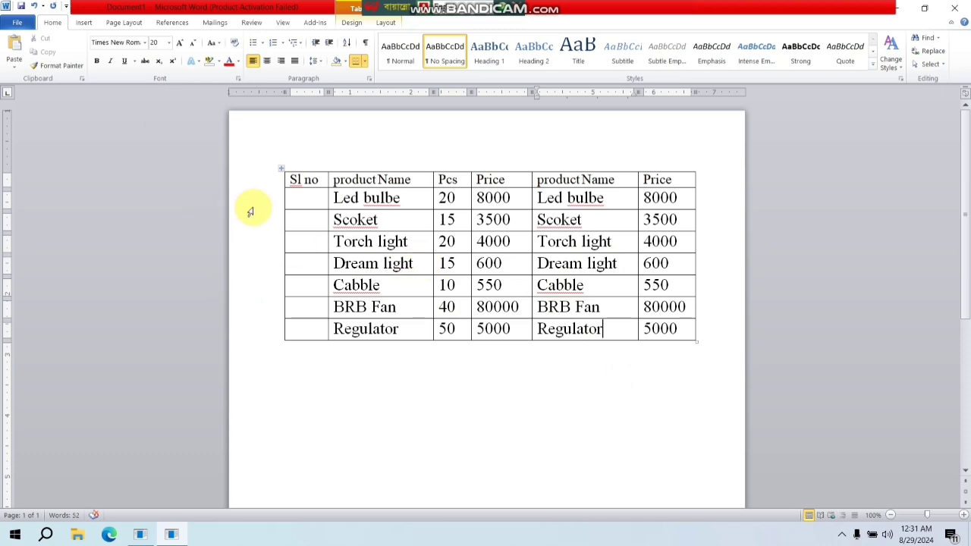
- Enter 1, 2 and 3 manually in the first three Sl no cells below the header and clear them again
click(309, 201)
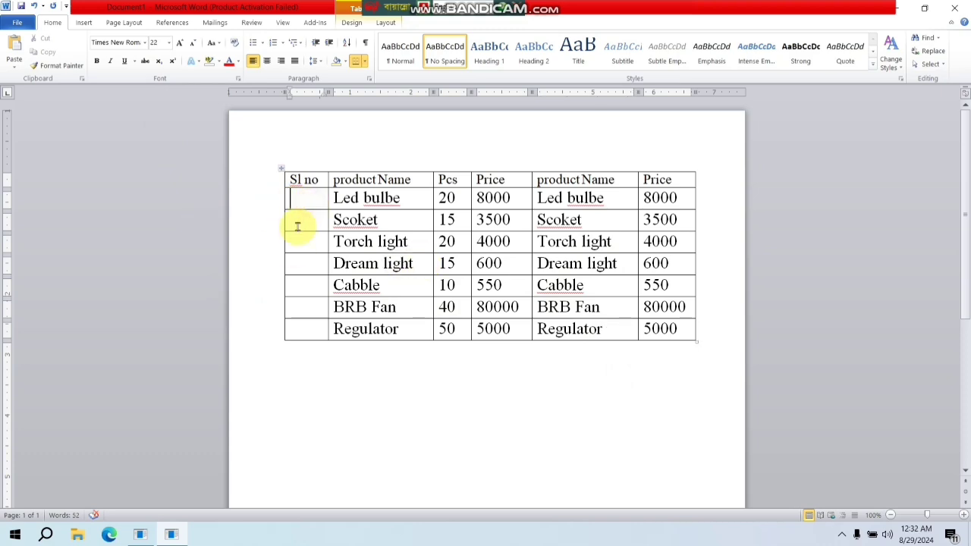
click(300, 242)
click(301, 264)
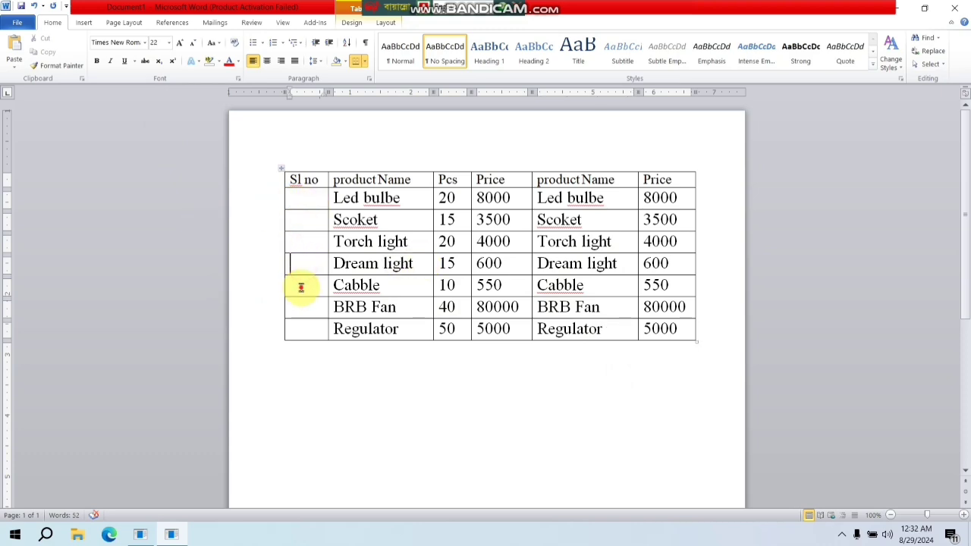
click(300, 285)
click(300, 308)
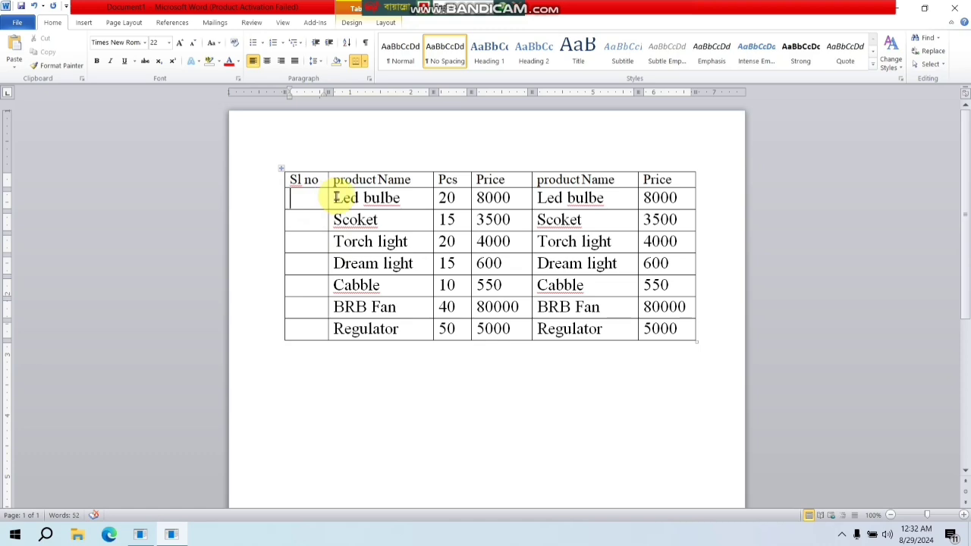
text(1)
click(302, 222)
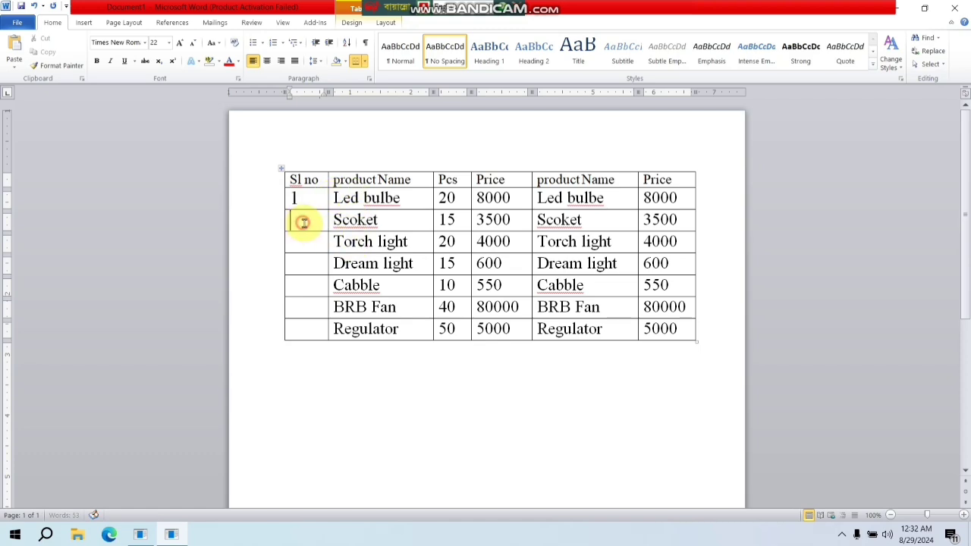
text(2)
click(309, 244)
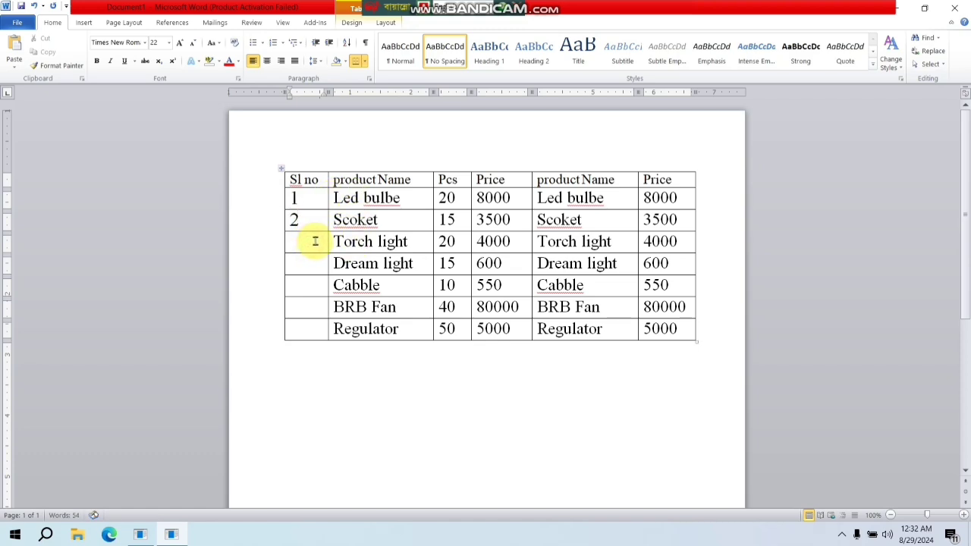
text(3)
drag(286, 195, 295, 247)
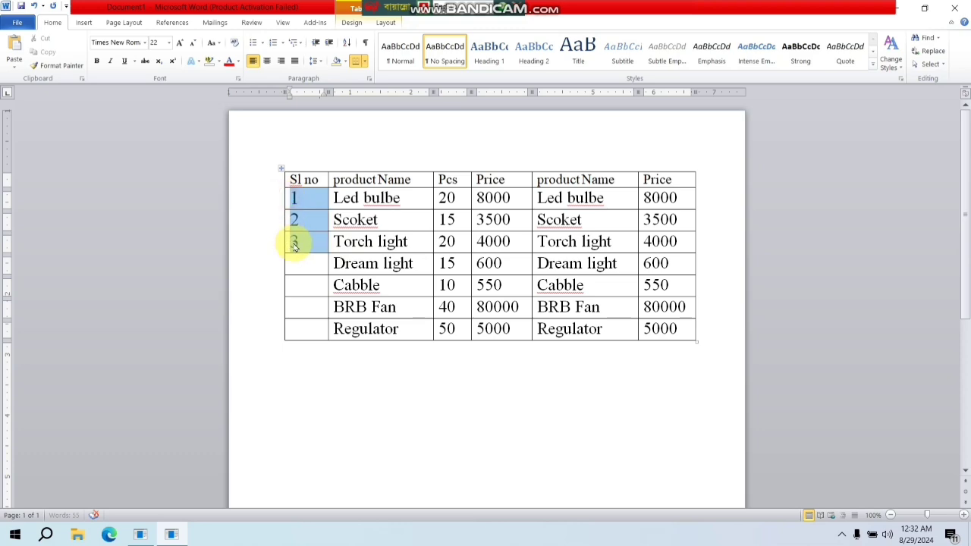
key(Delete)
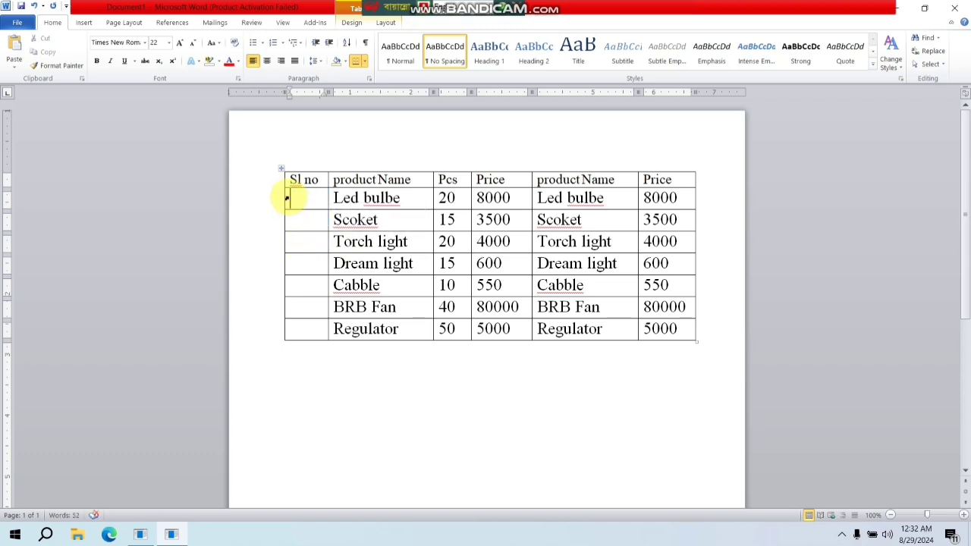
- Apply automatic 1., 2., 3. numbering to all seven empty Sl no cells below the header
drag(287, 199, 304, 320)
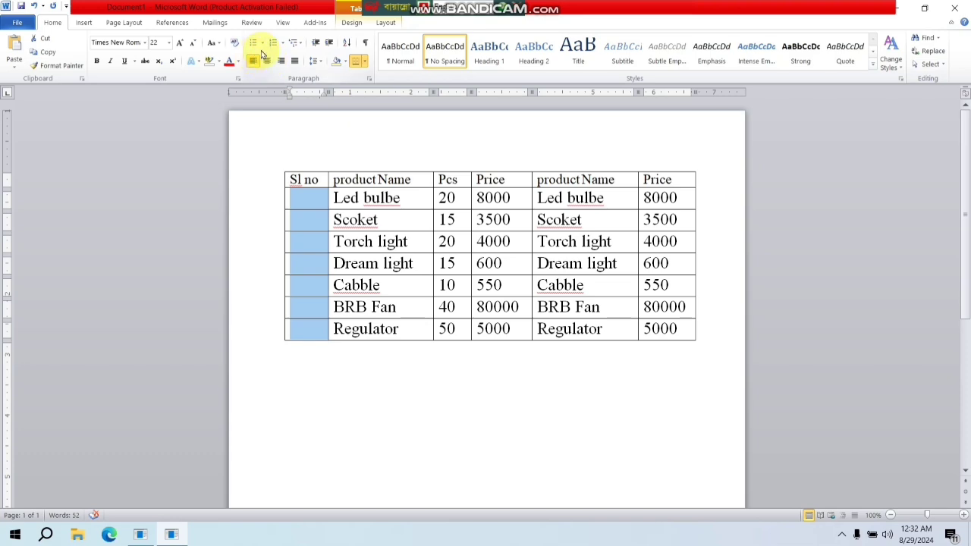
click(284, 44)
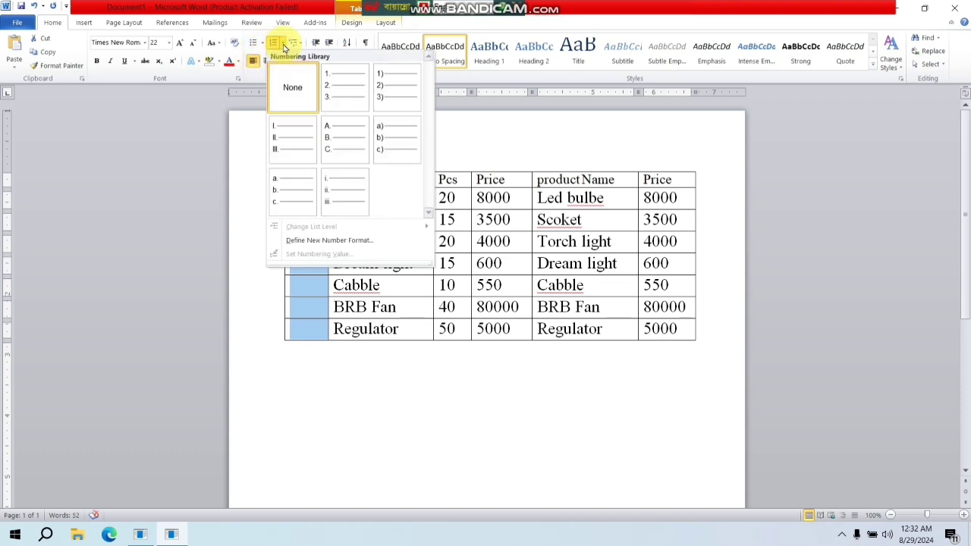
click(337, 90)
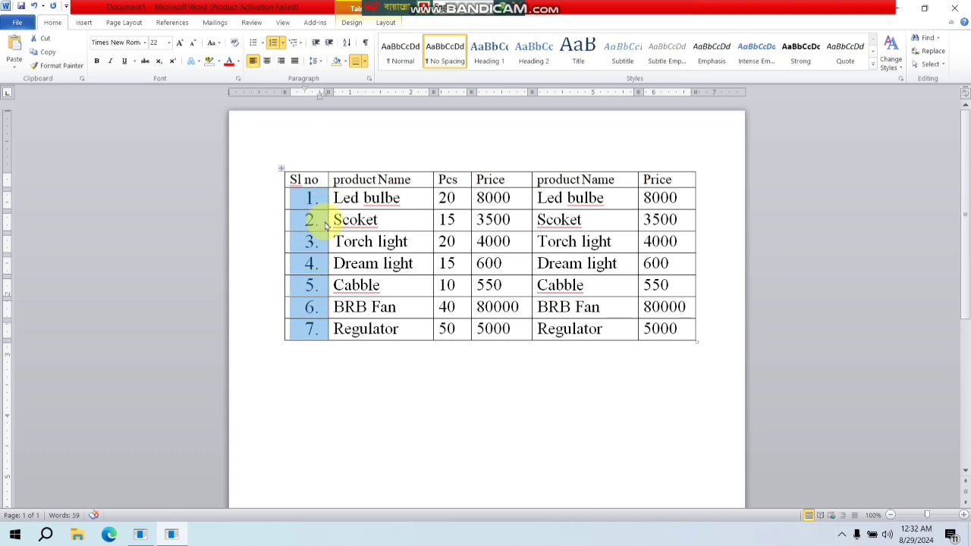
click(310, 329)
click(296, 329)
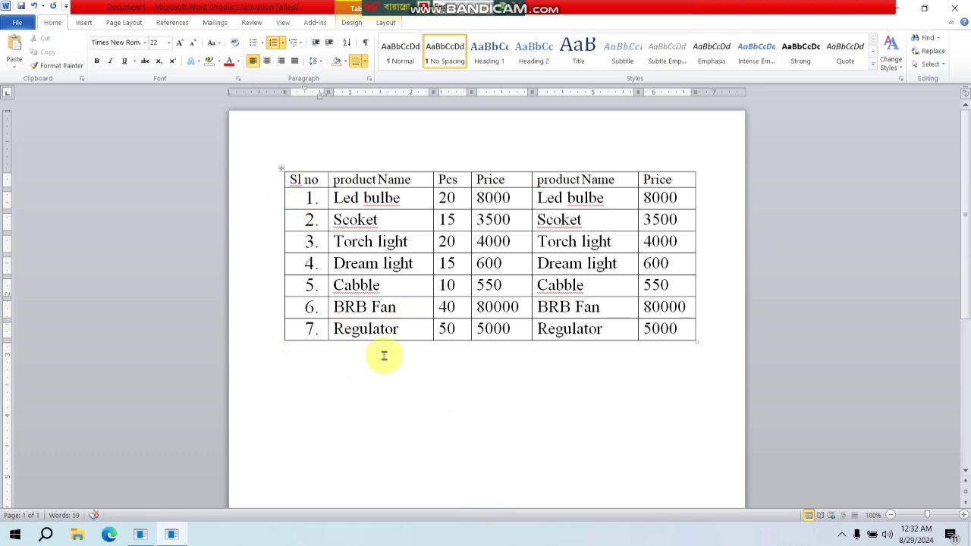
- Set the font size of all rows below the header to 14 and enlarge the whole table to about 7 inches wide with taller rows
drag(283, 199, 661, 325)
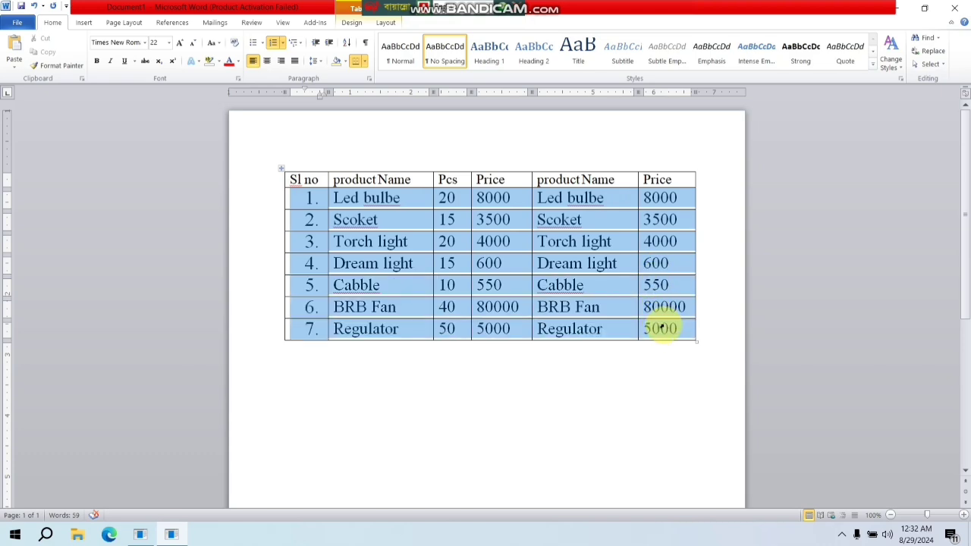
click(170, 43)
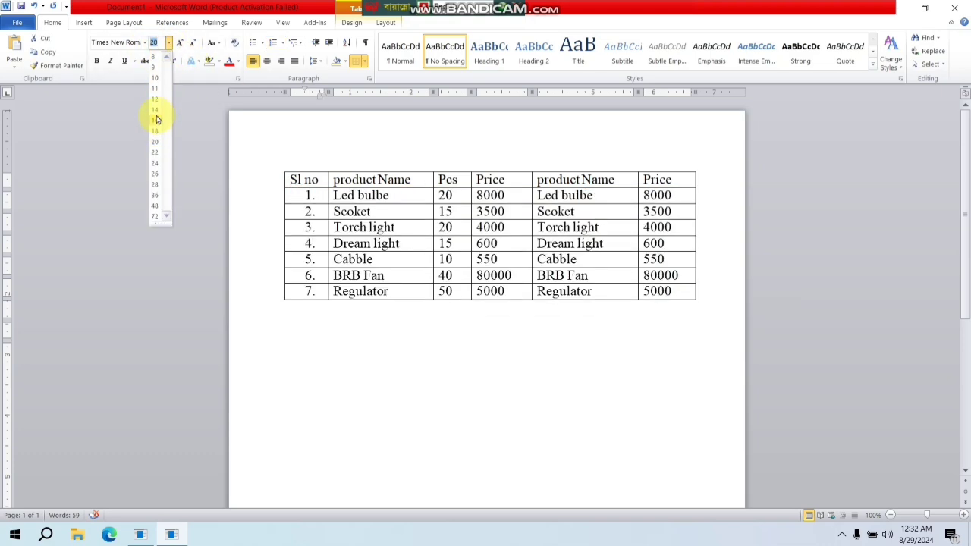
click(156, 110)
click(553, 321)
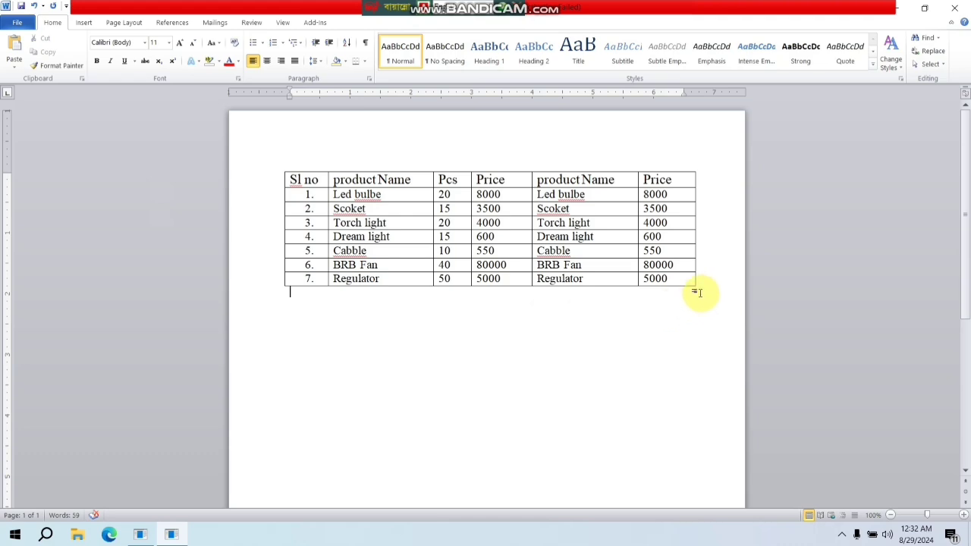
drag(697, 285, 718, 389)
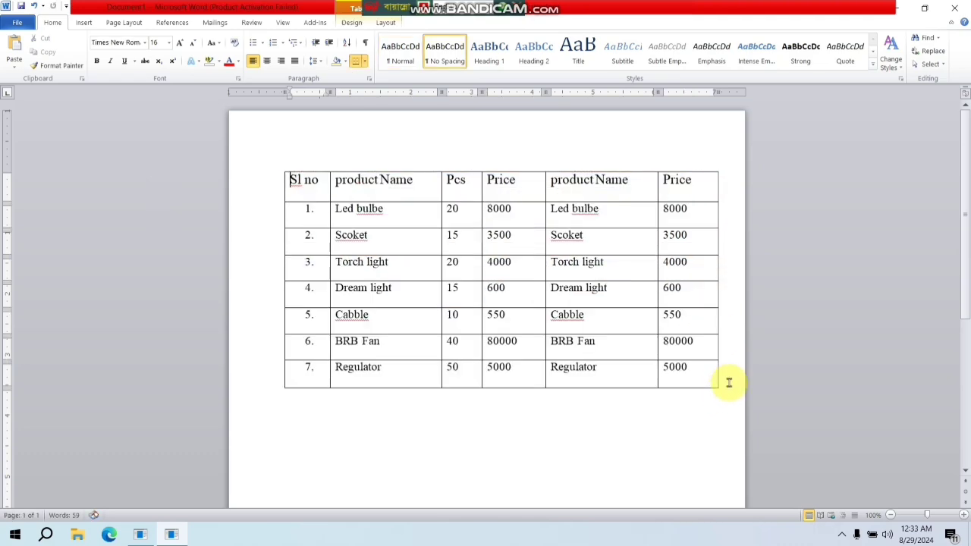
click(629, 371)
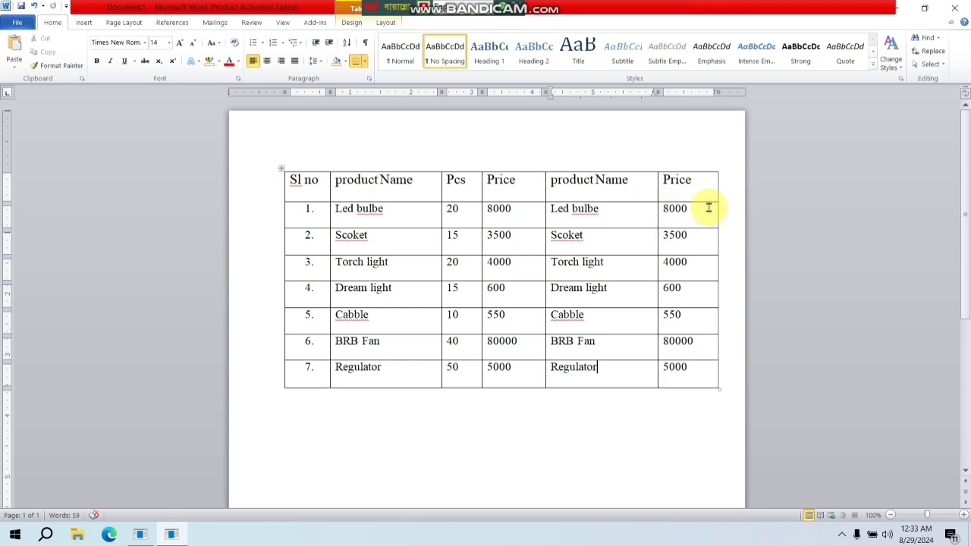
- Center the values below the header in both Price columns
drag(659, 212, 681, 370)
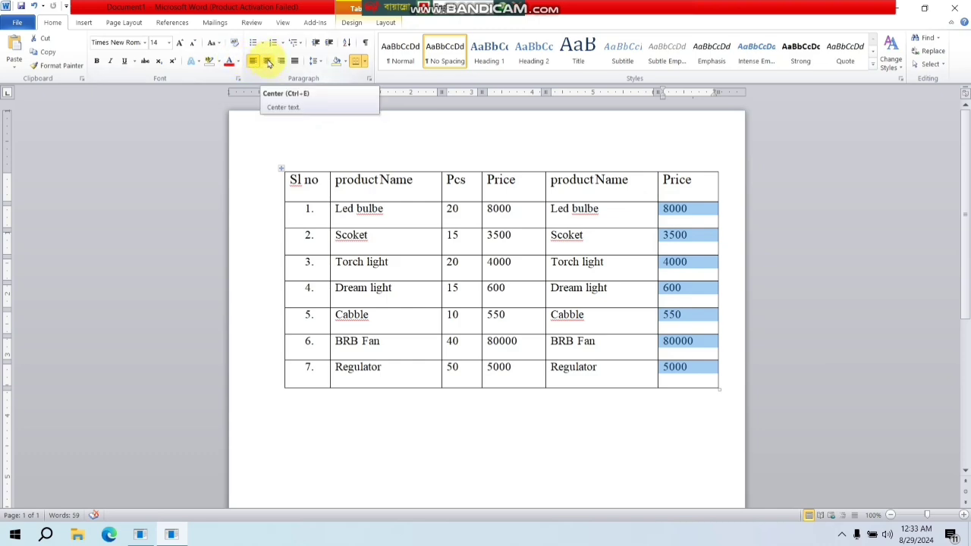
click(268, 61)
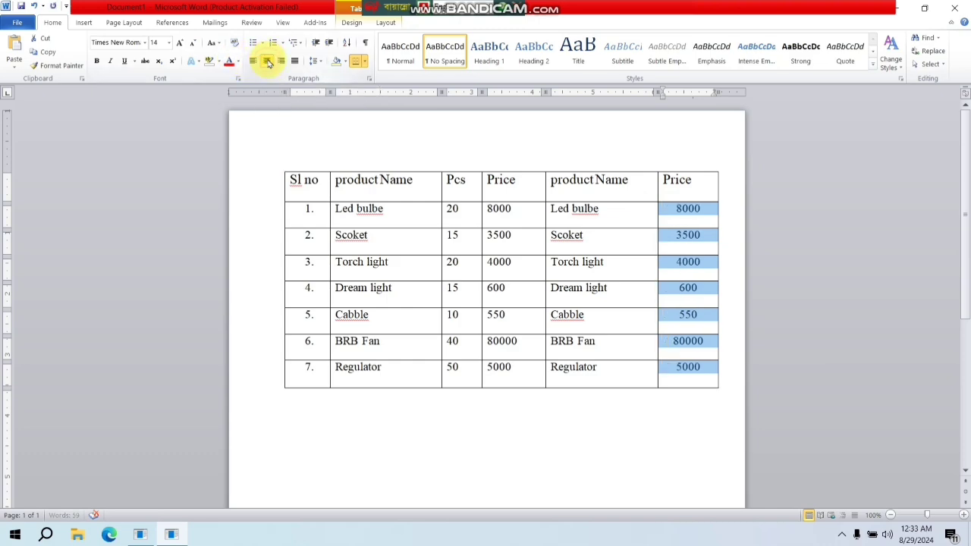
click(607, 234)
drag(484, 213, 500, 367)
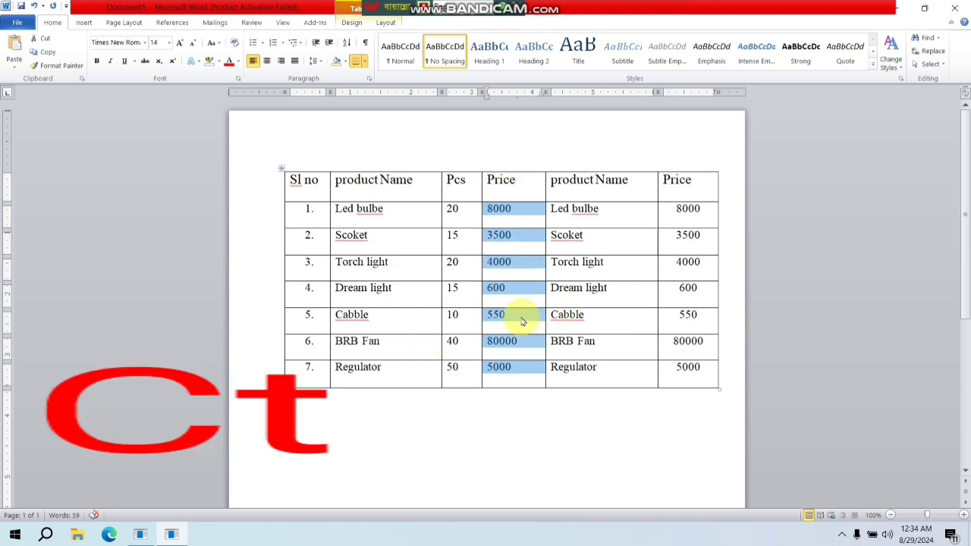
key(ctrl+e)
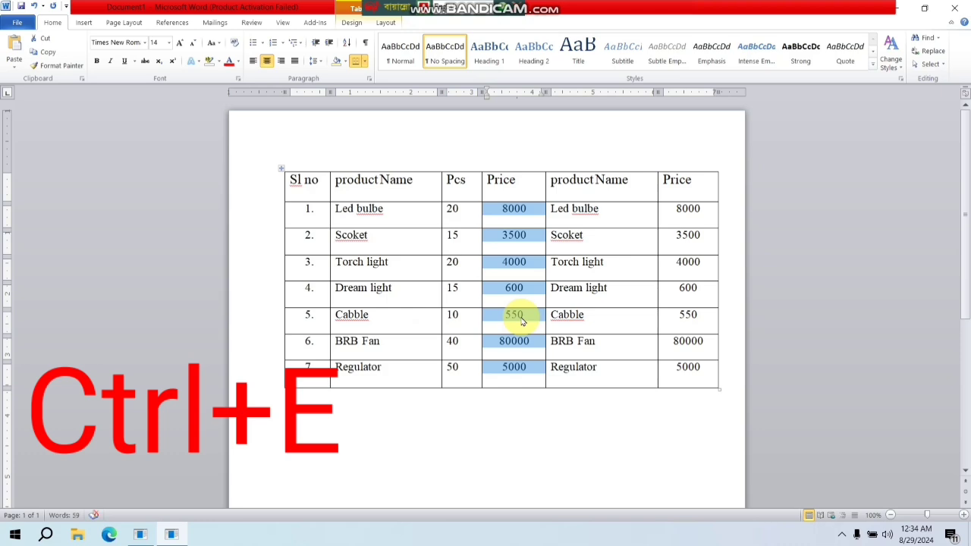
click(527, 213)
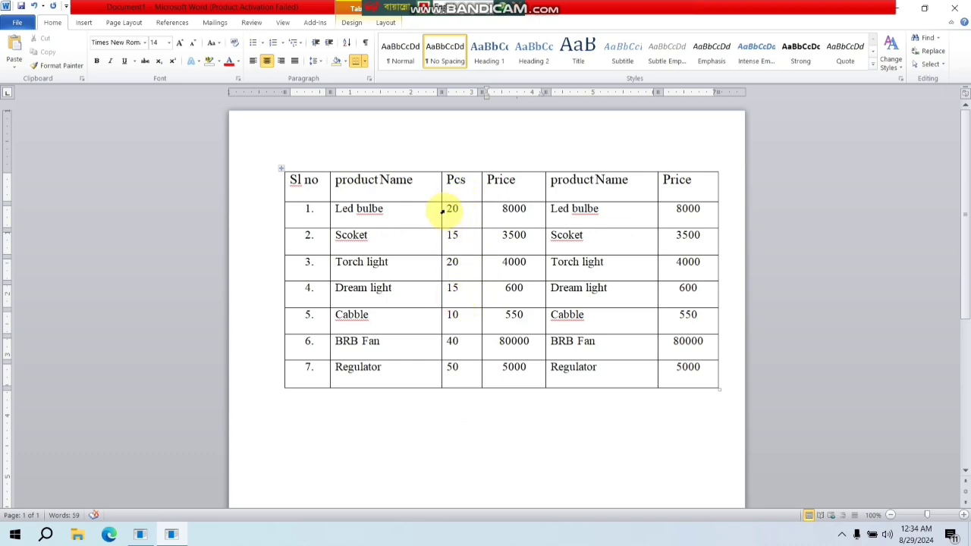
- Center the quantities below the header in the Pcs column
drag(443, 212, 443, 372)
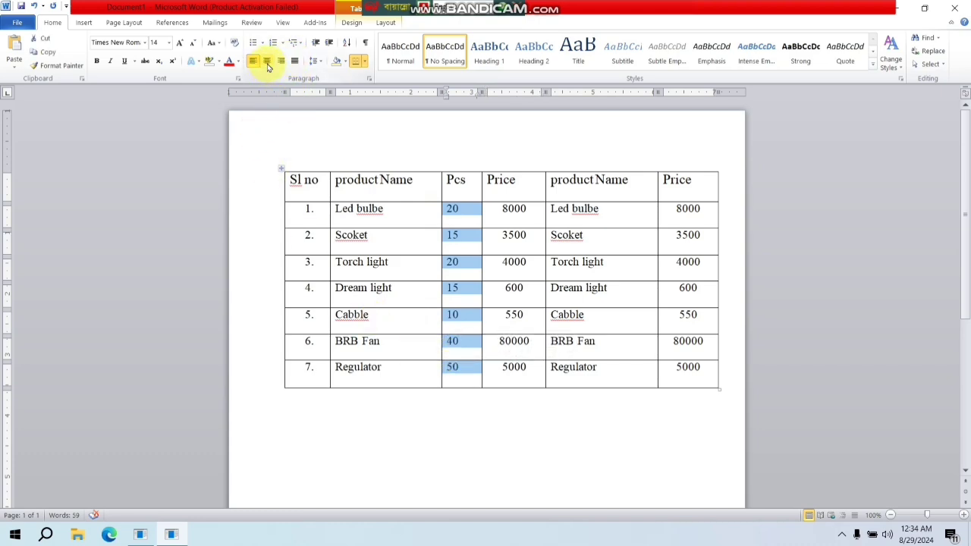
click(268, 63)
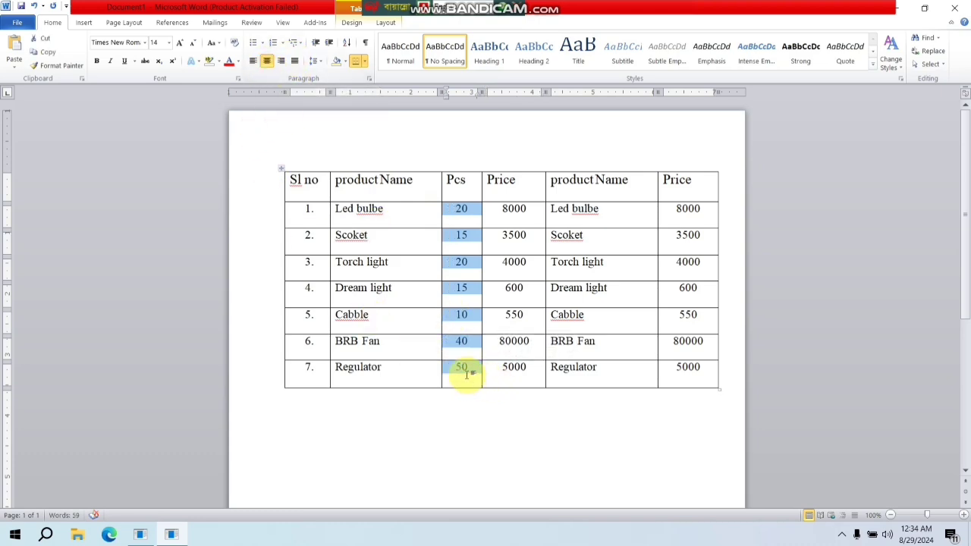
click(471, 372)
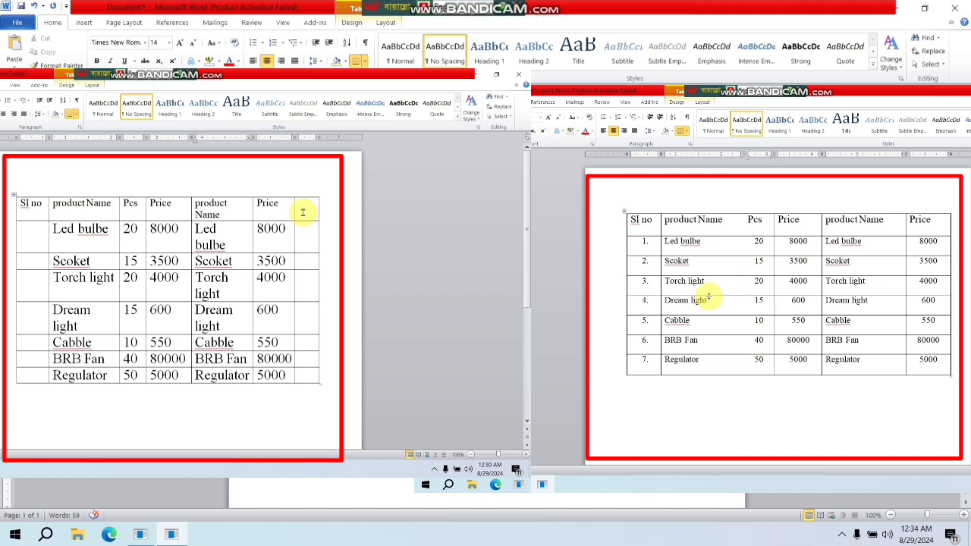
- Highlight the text of all header cells, from Sl no to the last Price, in yellow
drag(305, 179, 676, 179)
click(485, 228)
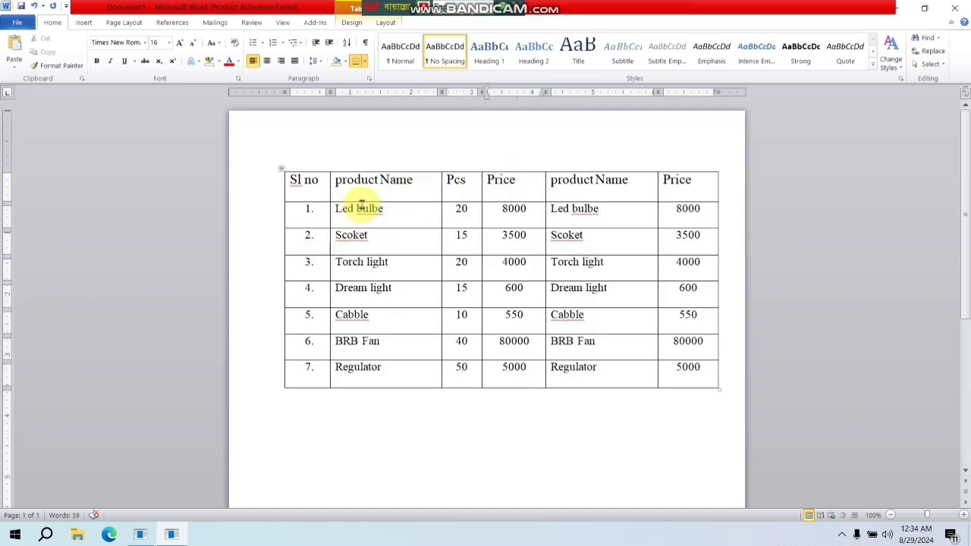
click(290, 194)
drag(290, 194, 689, 196)
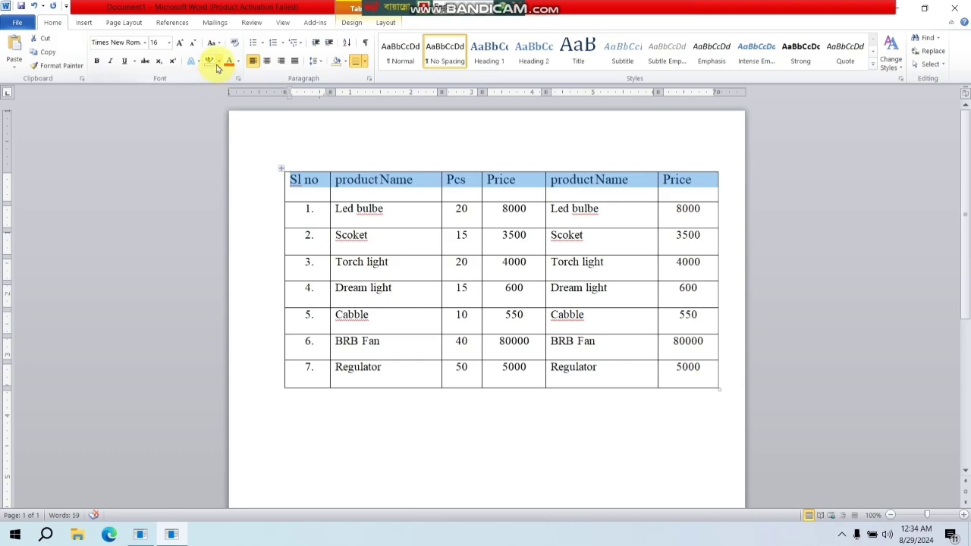
click(218, 62)
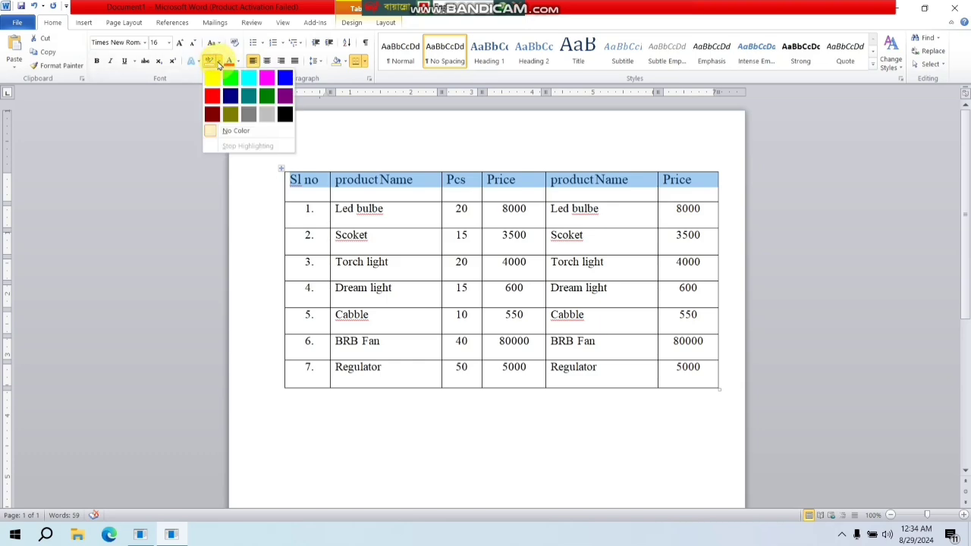
click(217, 77)
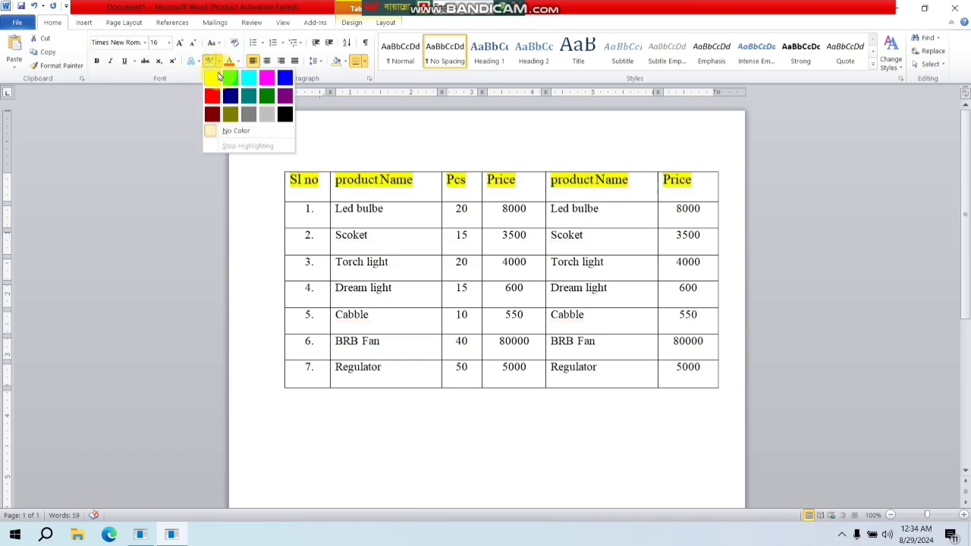